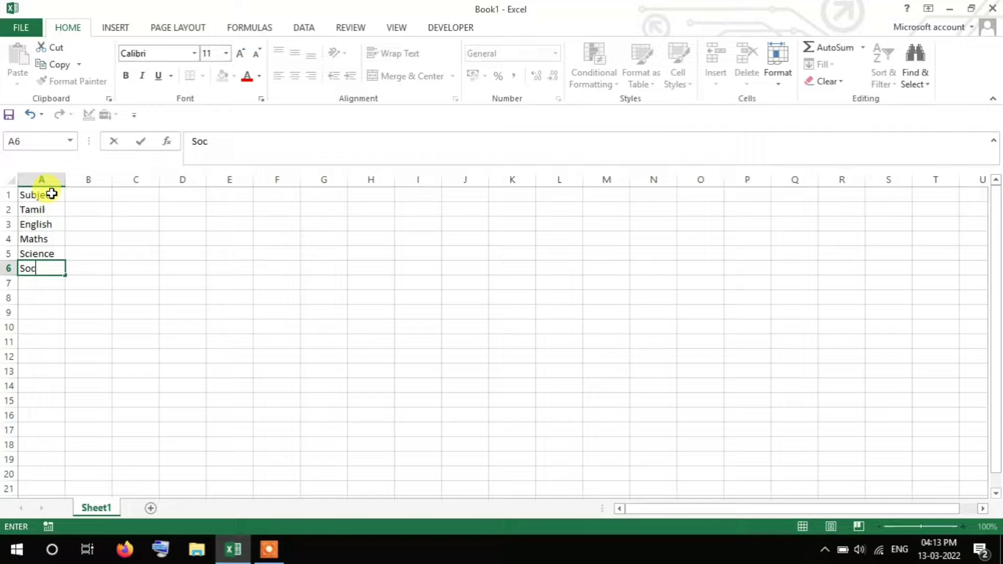
# Complete the subject list with Social in A6 and enter the three students' names as headers in B1, C1 and D1
pyautogui.press('Return')
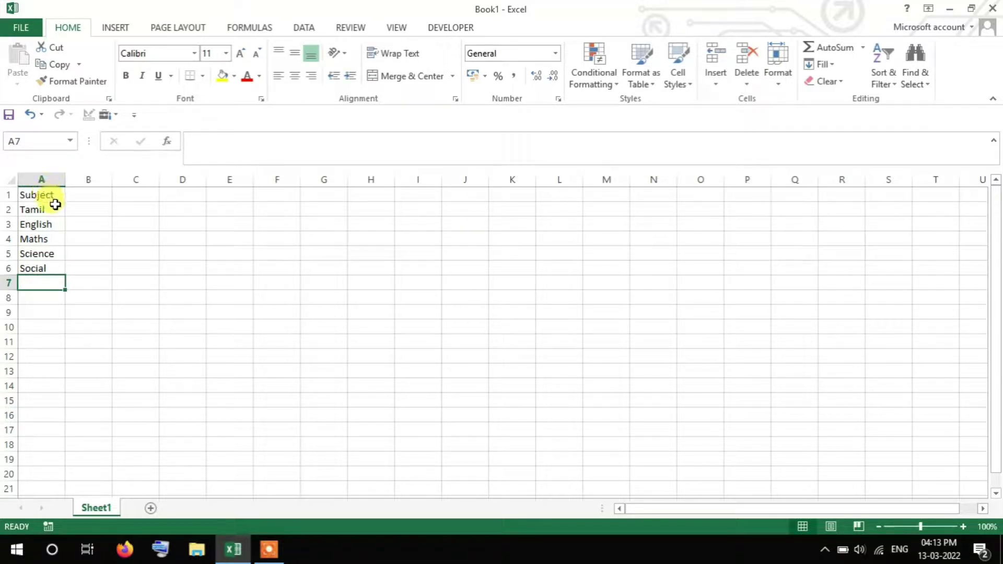
pyautogui.moveTo(52, 209); pyautogui.dragTo(53, 266)
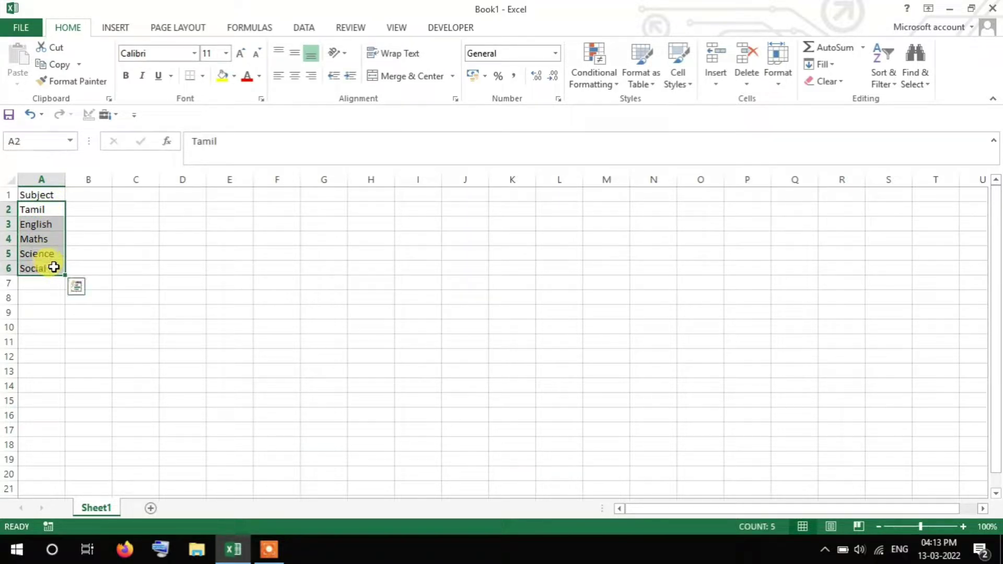
pyautogui.click(78, 198)
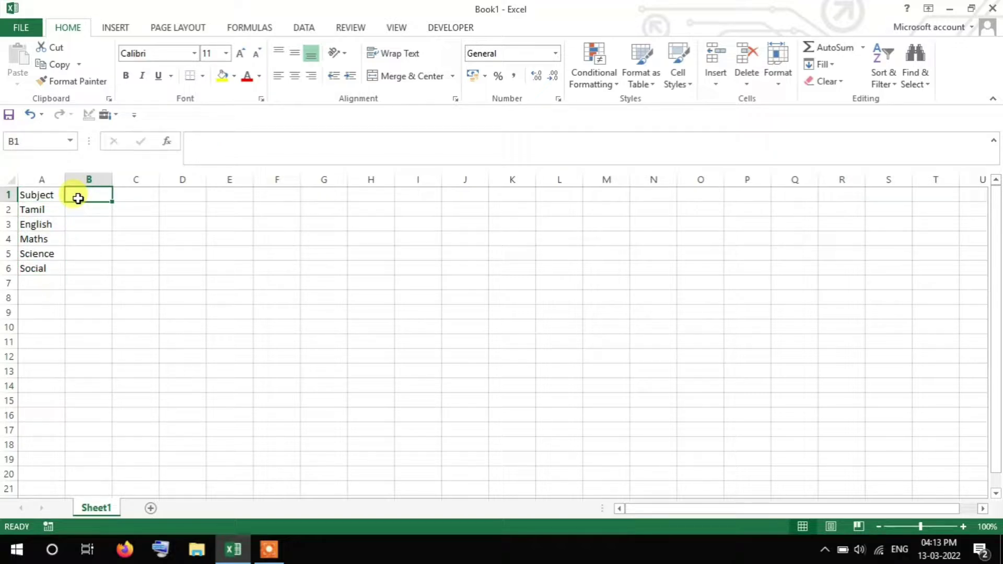
pyautogui.write('Mani')
pyautogui.press('Tab')
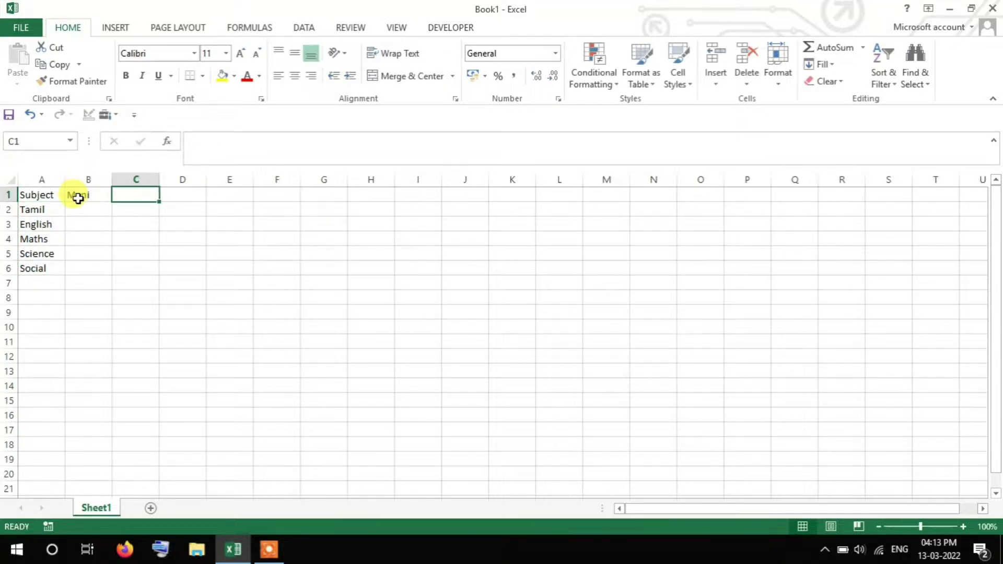
pyautogui.write('Kani')
pyautogui.press('Tab')
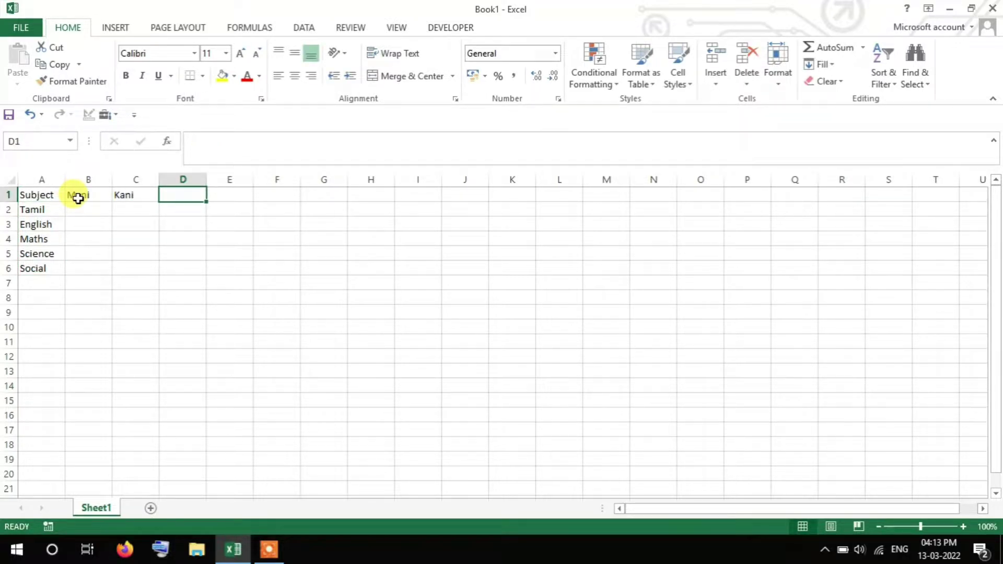
pyautogui.write('Kumar')
pyautogui.click(199, 317)
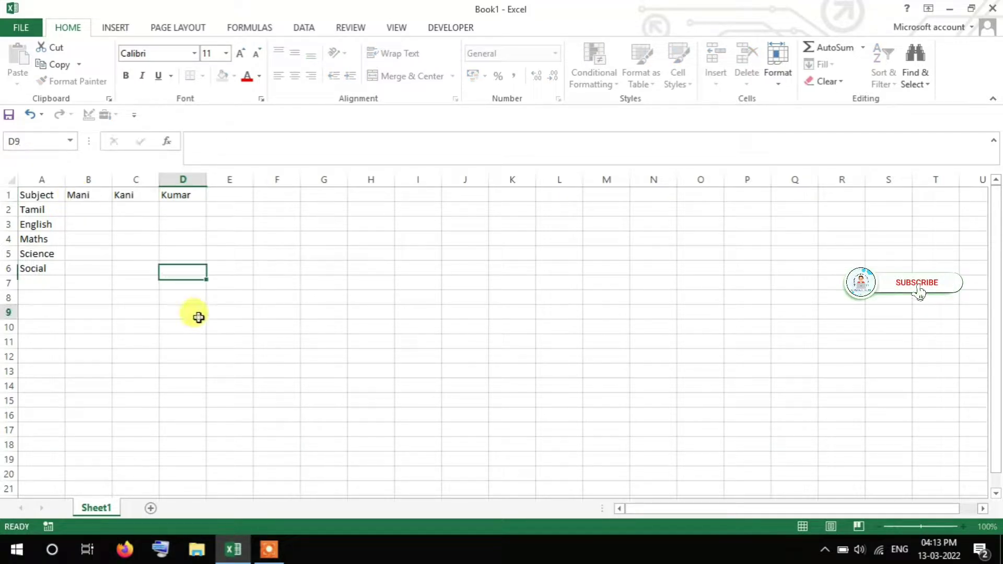
pyautogui.click(85, 195)
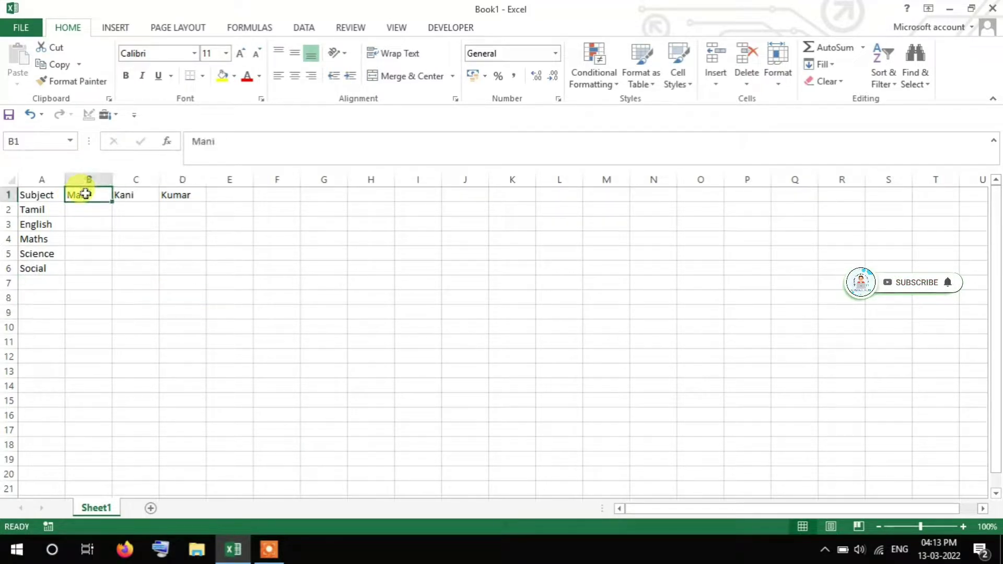
pyautogui.click(135, 191)
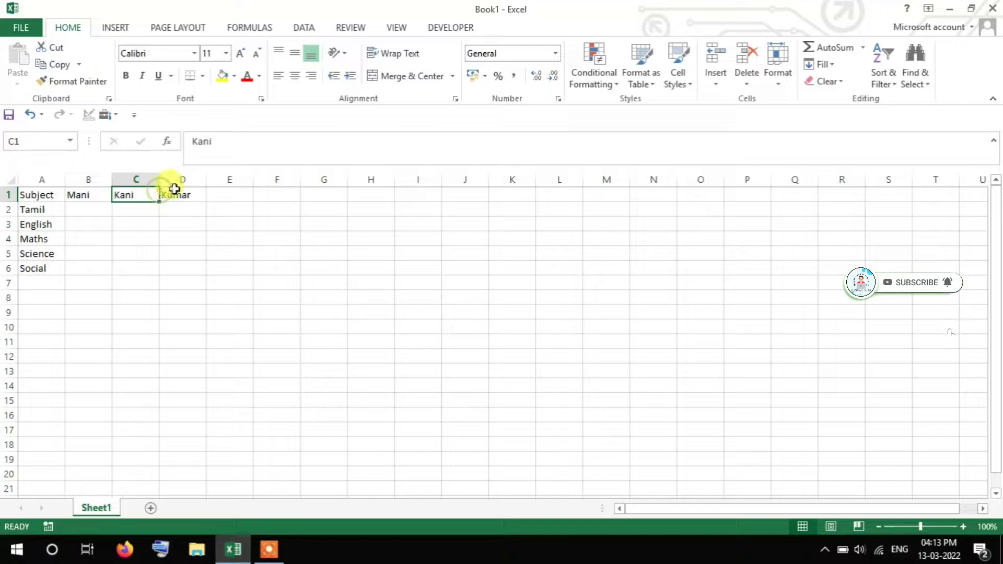
pyautogui.click(174, 189)
pyautogui.click(242, 210)
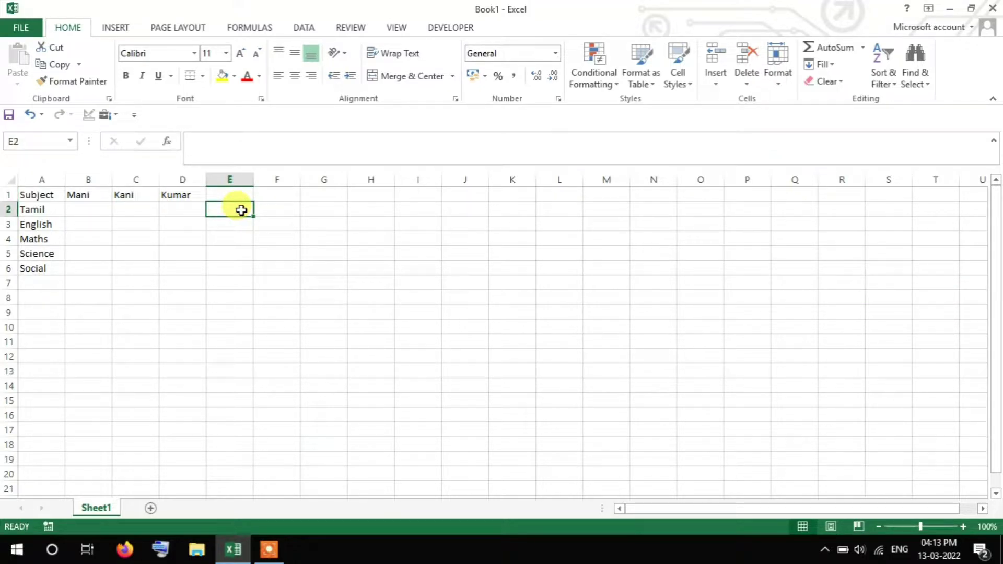
# Insert a form-control check box below the first student's name and align it with the Tamil row in B2
pyautogui.click(447, 27)
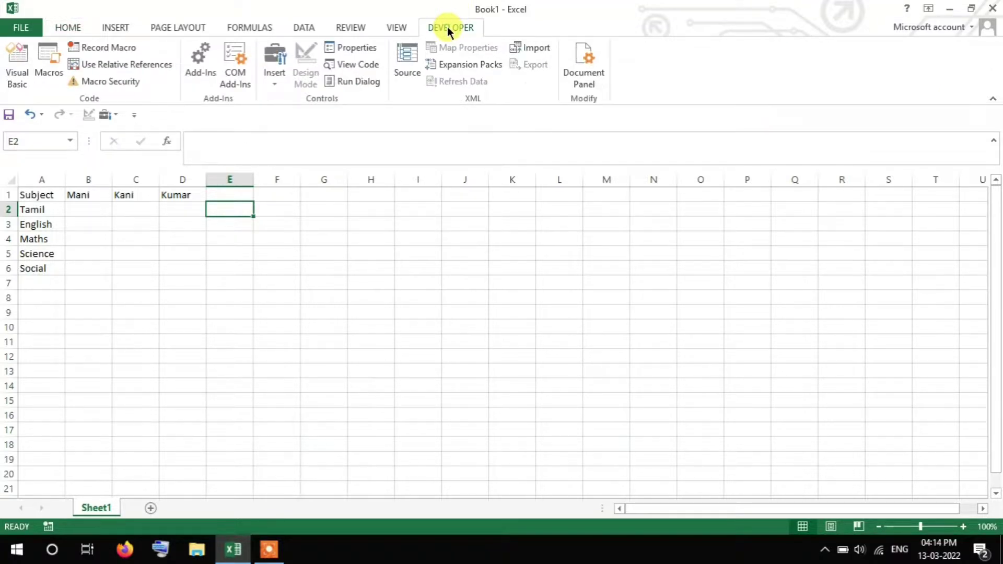
pyautogui.click(277, 89)
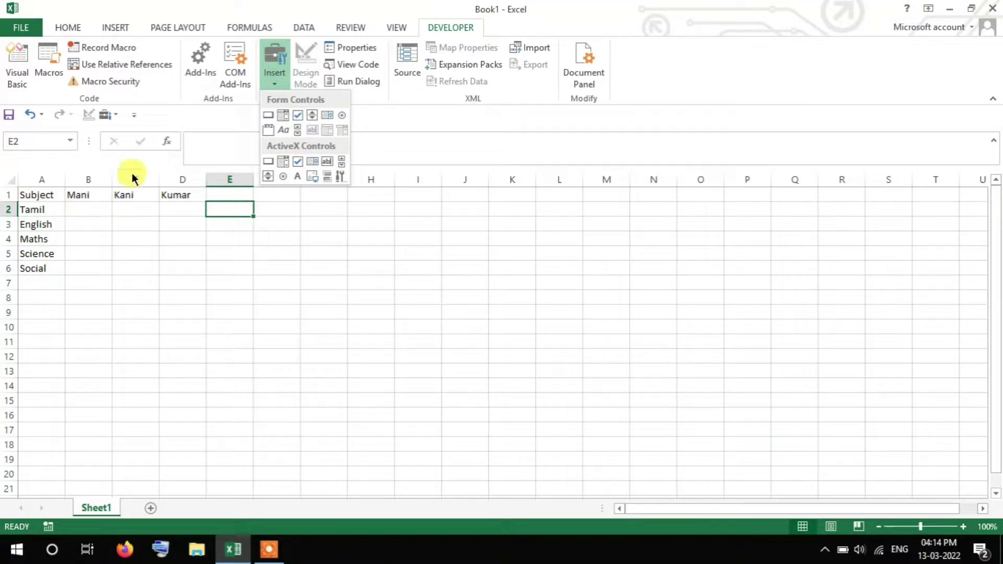
pyautogui.click(296, 117)
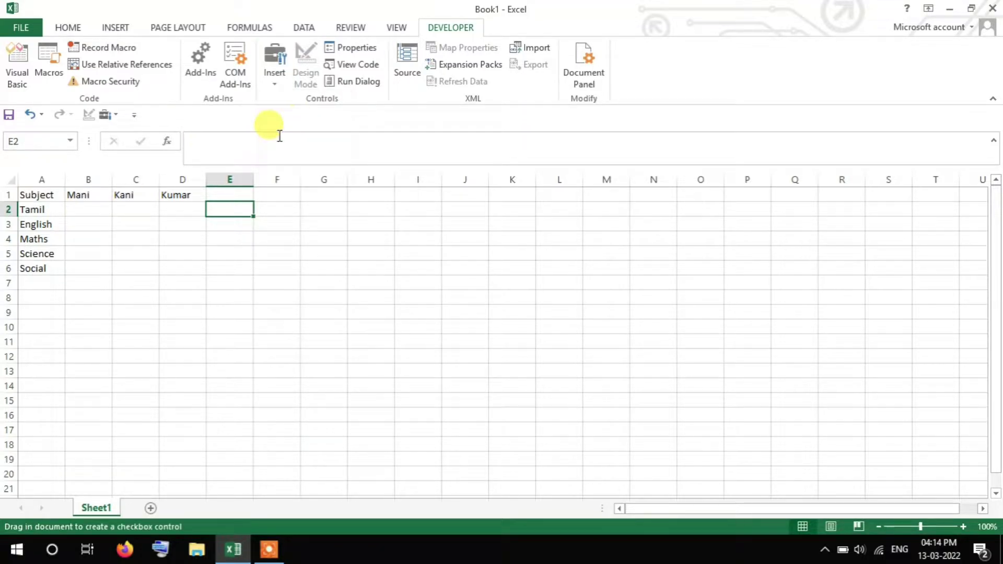
pyautogui.click(78, 207)
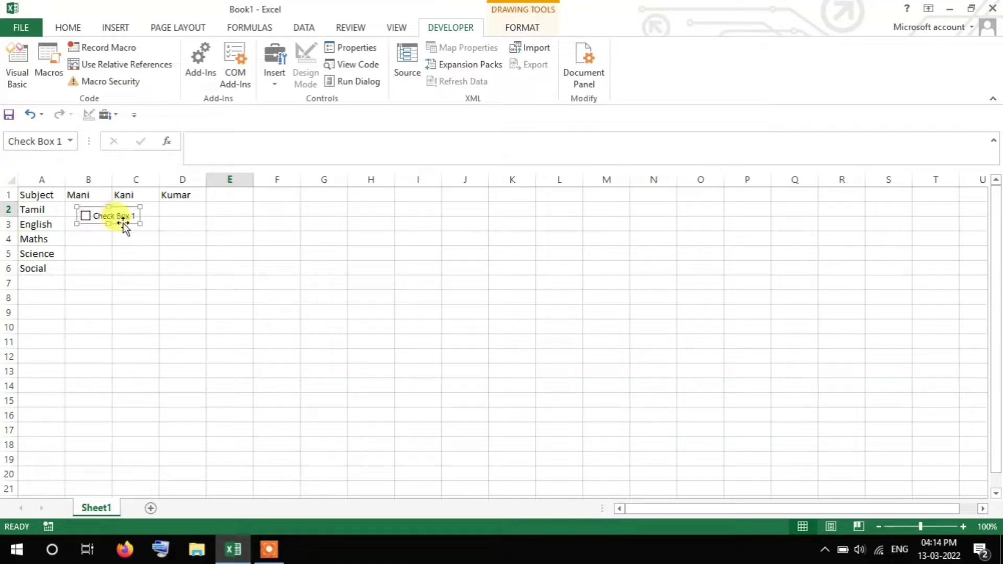
pyautogui.moveTo(136, 215)
pyautogui.mouseDown()
pyautogui.moveTo(121, 209)
pyautogui.moveTo(130, 210)
pyautogui.mouseUp()
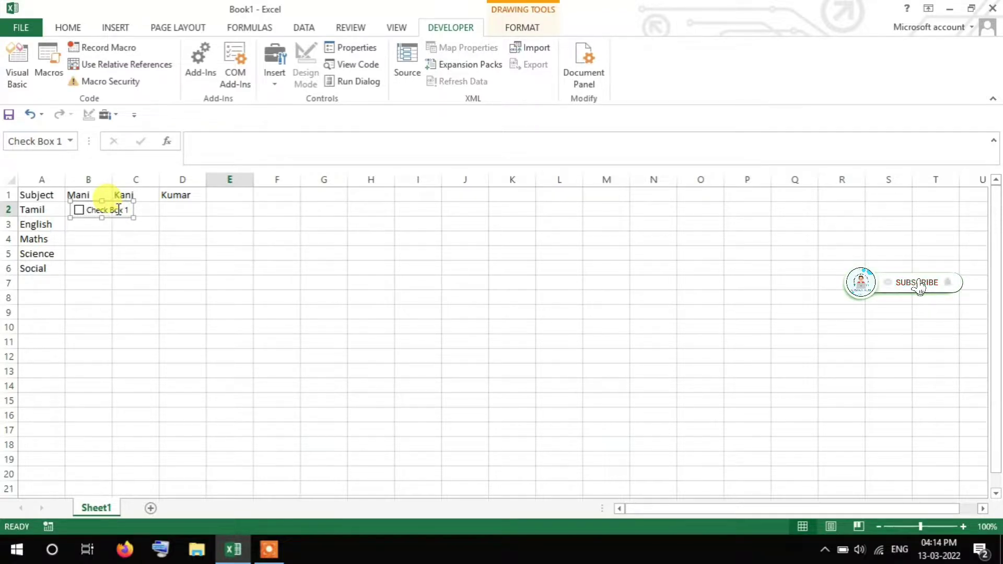
# Remove the caption text from the check box in the Tamil row, leaving only the box
pyautogui.click(86, 210)
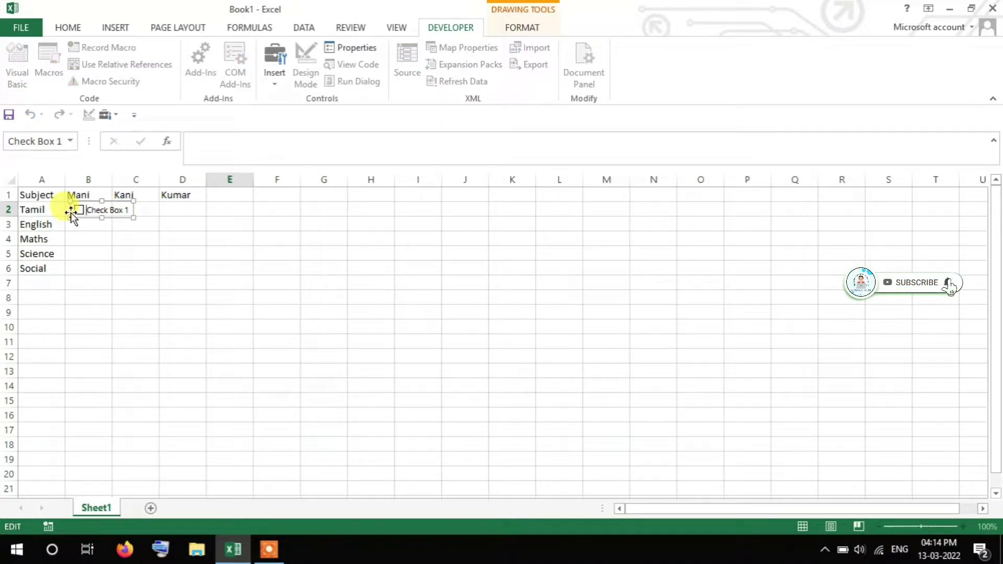
pyautogui.hotkey('shift', 'Right')
pyautogui.hotkey('shift', 'Right')
pyautogui.hotkey('shift', 'Right')
pyautogui.hotkey('shift', 'Right')
pyautogui.hotkey('shift', 'Right')
pyautogui.hotkey('shift', 'Right')
pyautogui.hotkey('shift', 'Right')
pyautogui.hotkey('shift', 'Right')
pyautogui.hotkey('shift', 'Right')
pyautogui.hotkey('shift', 'Right')
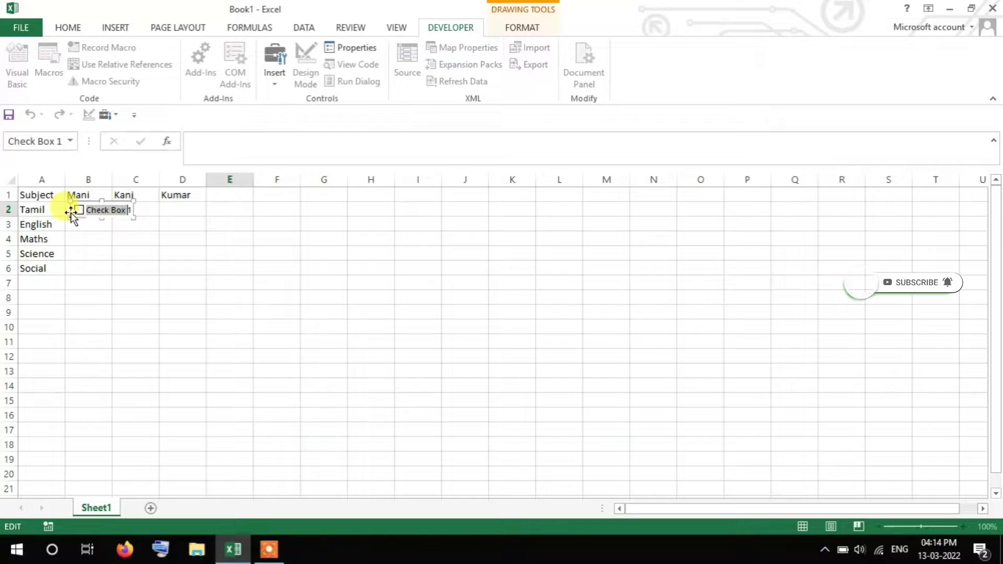
pyautogui.hotkey('shift', 'Right')
pyautogui.press('Delete')
pyautogui.click(135, 240)
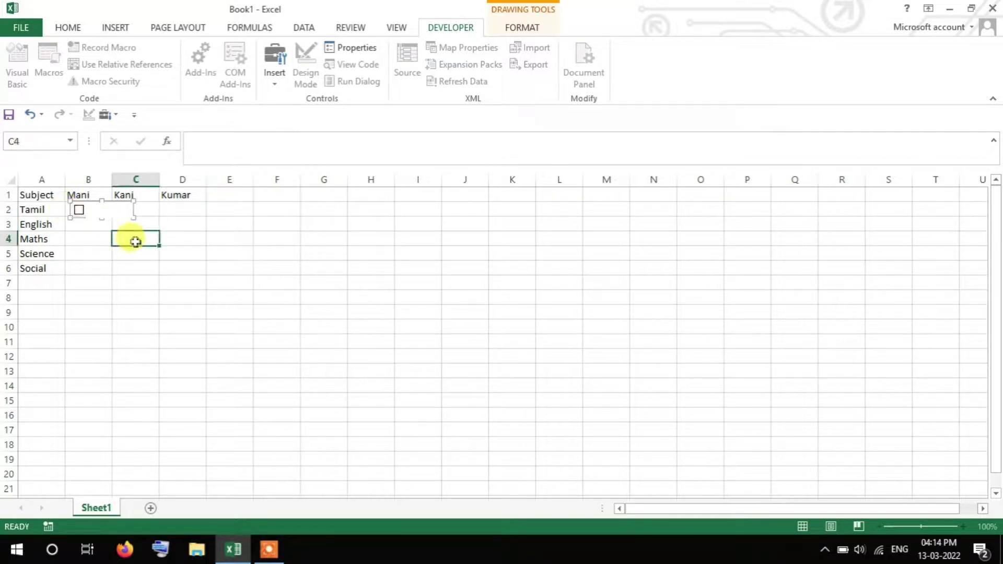
# Duplicate the captionless check box in the Tamil row five times
pyautogui.rightClick(91, 208)
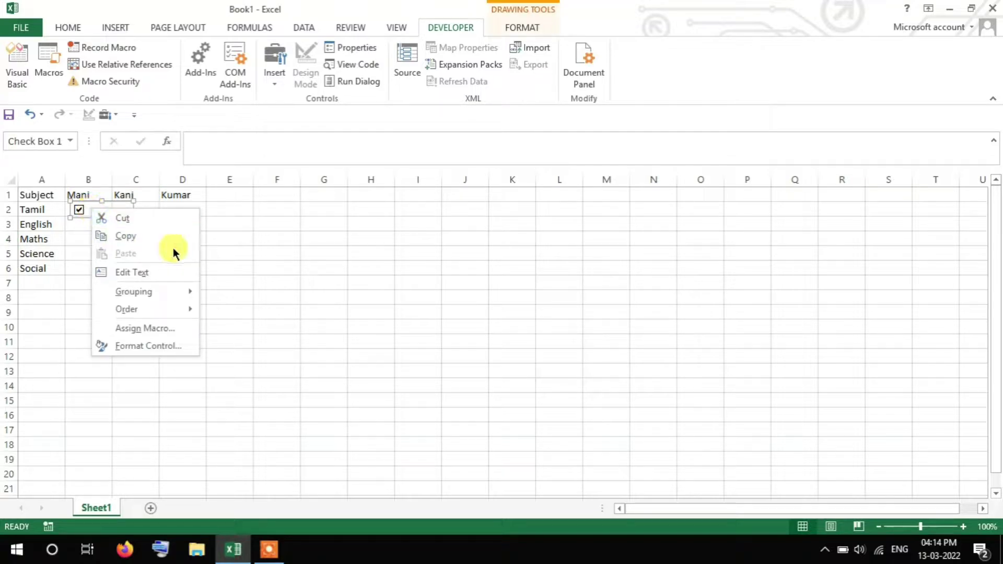
pyautogui.click(244, 242)
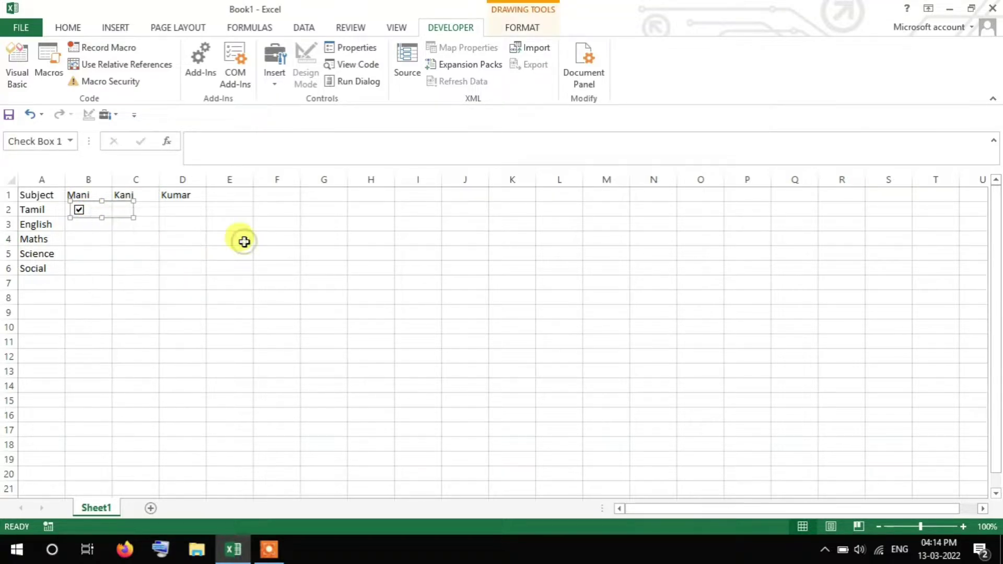
pyautogui.hotkey('ctrl', 'd')
pyautogui.hotkey('ctrl', 'd')
pyautogui.hotkey('ctrl', 'd')
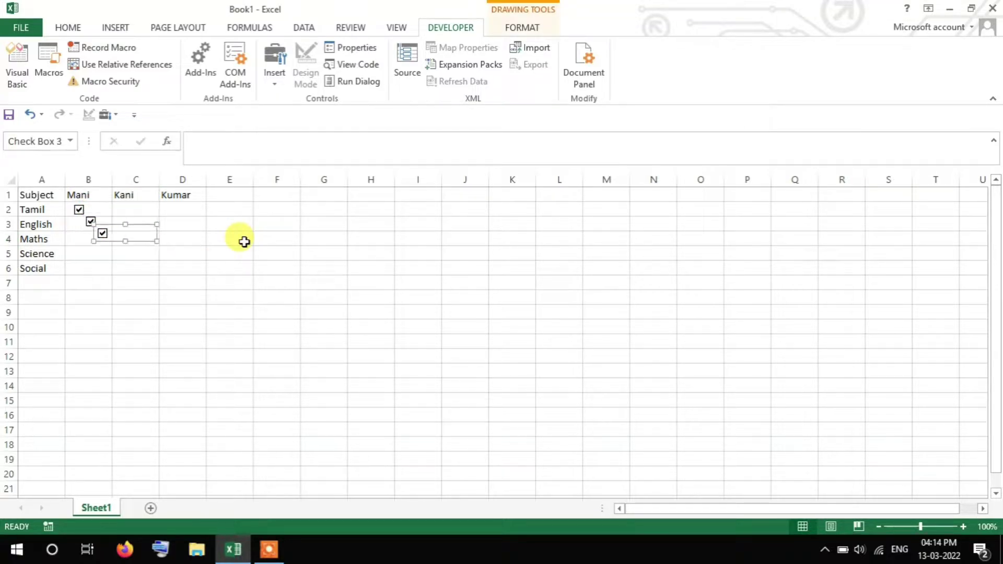
pyautogui.hotkey('ctrl', 'd')
pyautogui.hotkey('ctrl', 'd')
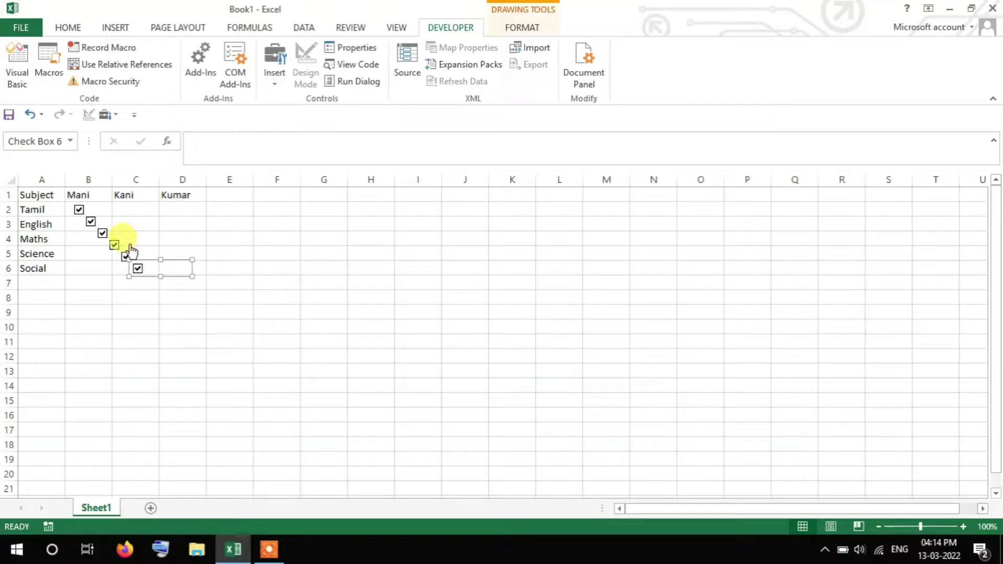
pyautogui.click(202, 293)
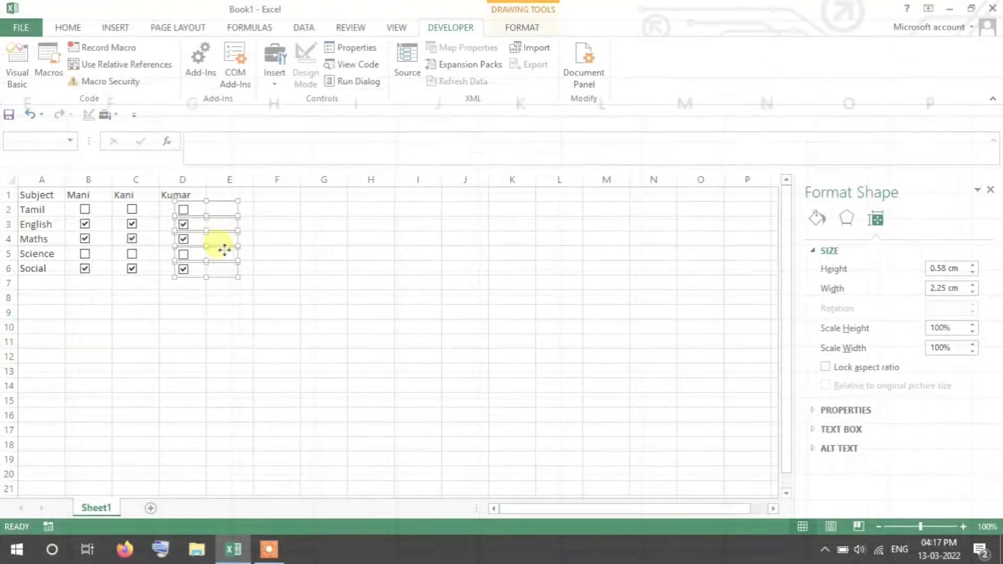
# Clear the English, Maths and Social check boxes for all three students and close the Format Shape pane
pyautogui.click(231, 299)
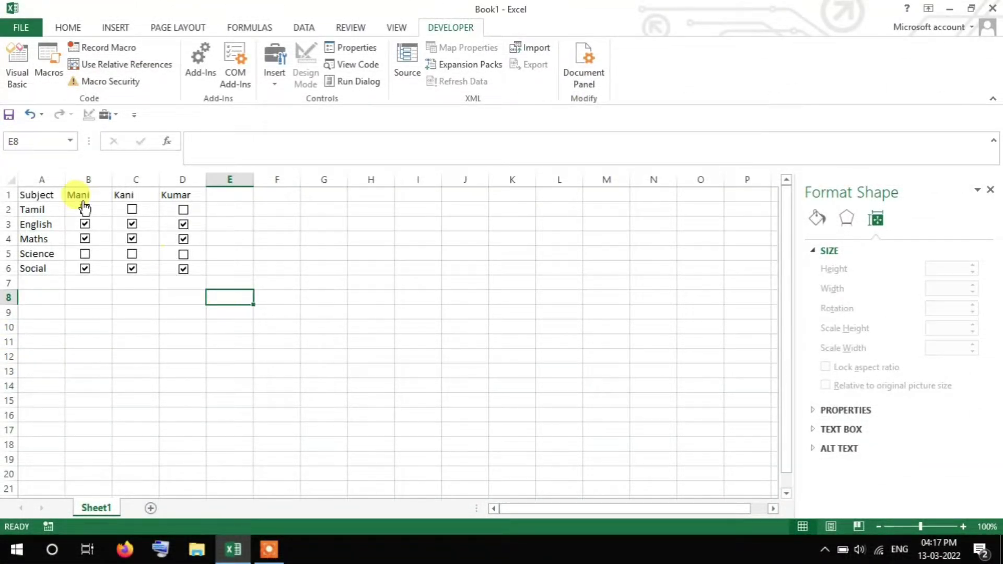
pyautogui.click(84, 224)
pyautogui.click(84, 239)
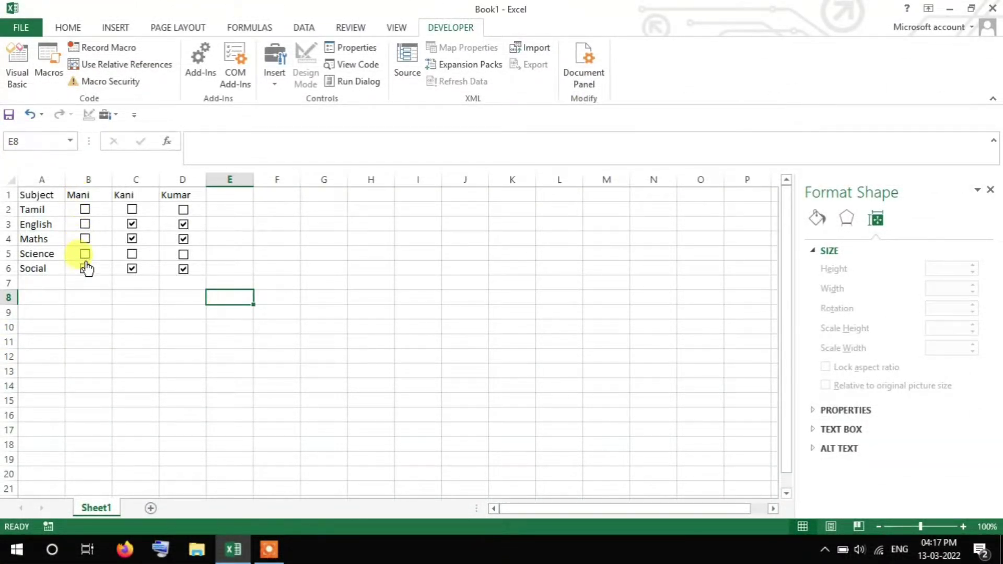
pyautogui.click(85, 269)
pyautogui.click(131, 268)
pyautogui.click(132, 239)
pyautogui.click(131, 224)
pyautogui.click(183, 268)
pyautogui.click(183, 239)
pyautogui.click(182, 224)
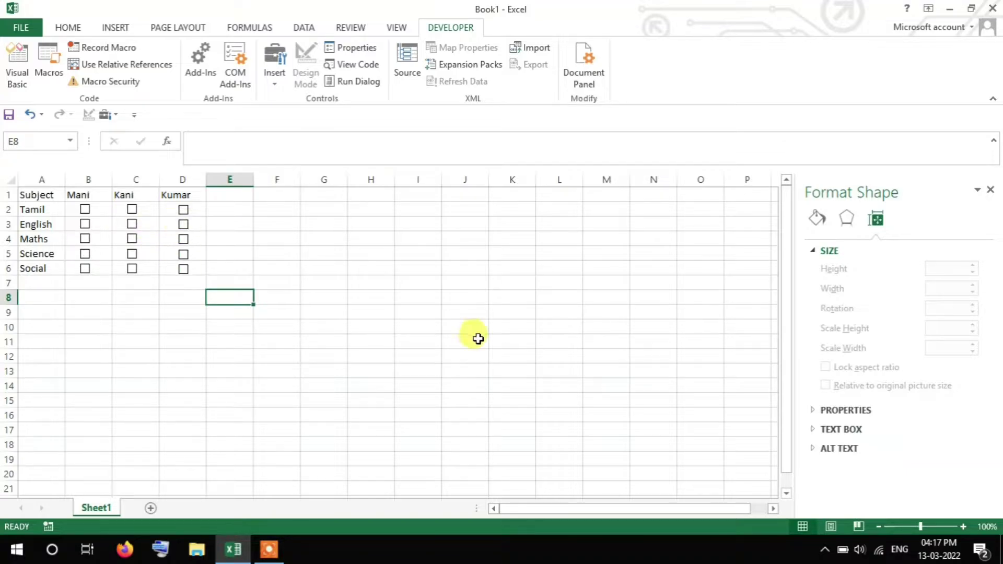
pyautogui.click(990, 189)
pyautogui.click(371, 268)
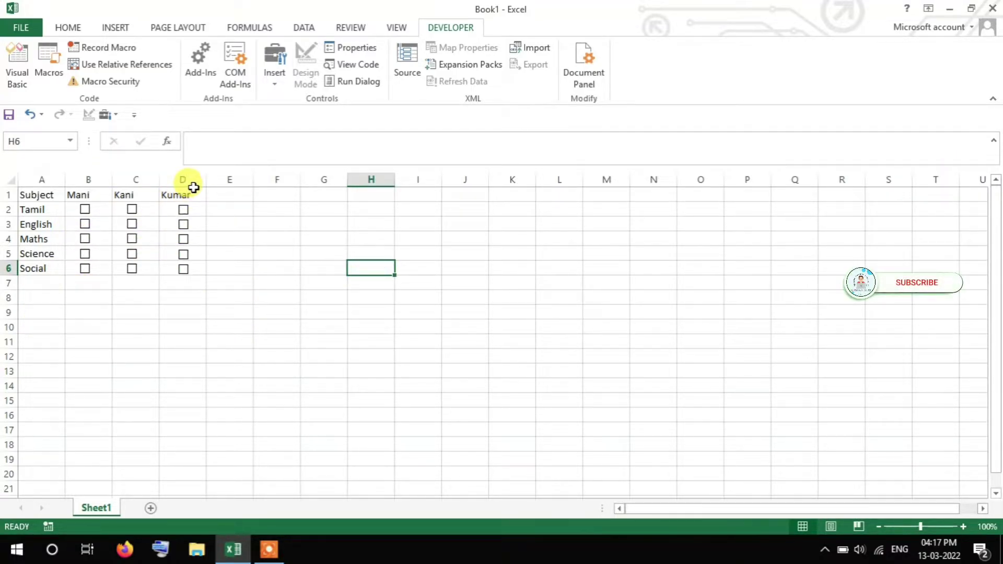
# Link the first student's Tamil check box to cell E1 with the reference =$E$1
pyautogui.rightClick(85, 208)
pyautogui.click(237, 139)
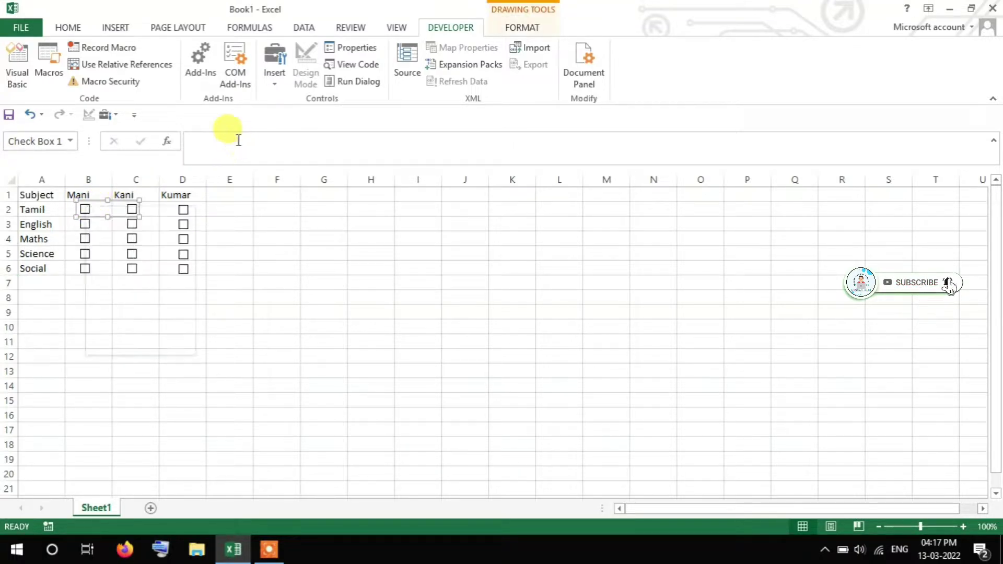
pyautogui.write('=')
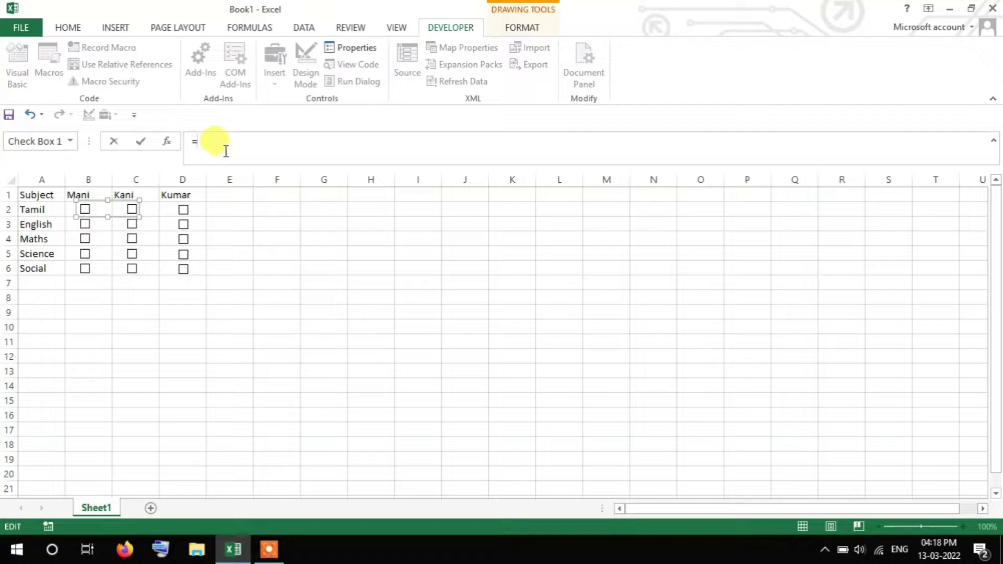
pyautogui.click(246, 193)
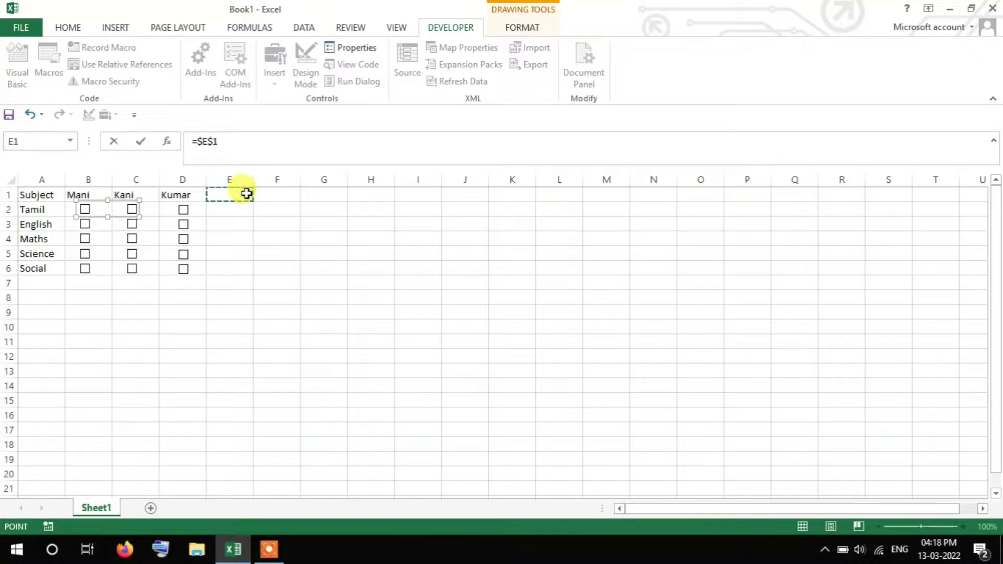
pyautogui.press('Return')
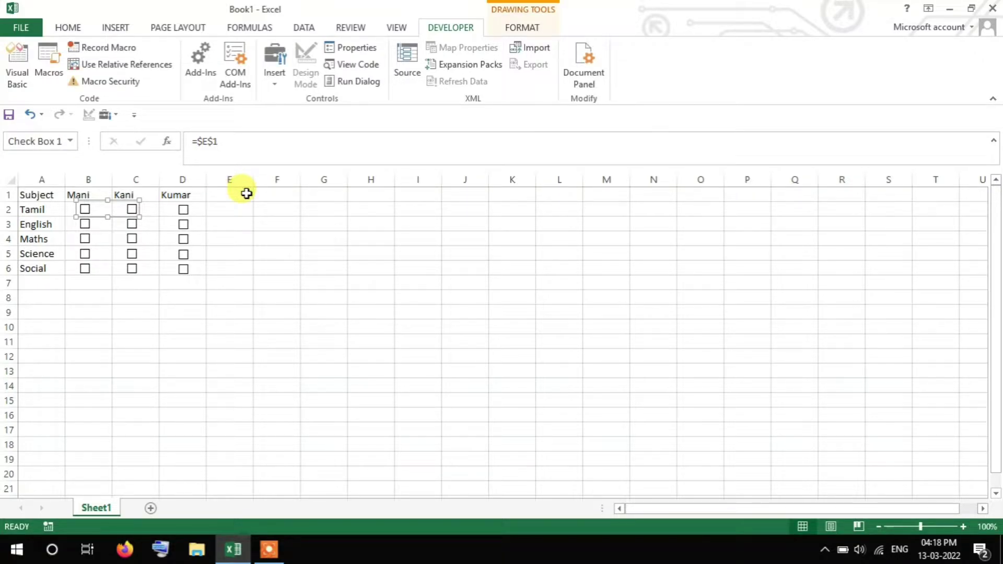
# Link the first student's English check box to cell E3 with the reference =$E$3
pyautogui.rightClick(96, 226)
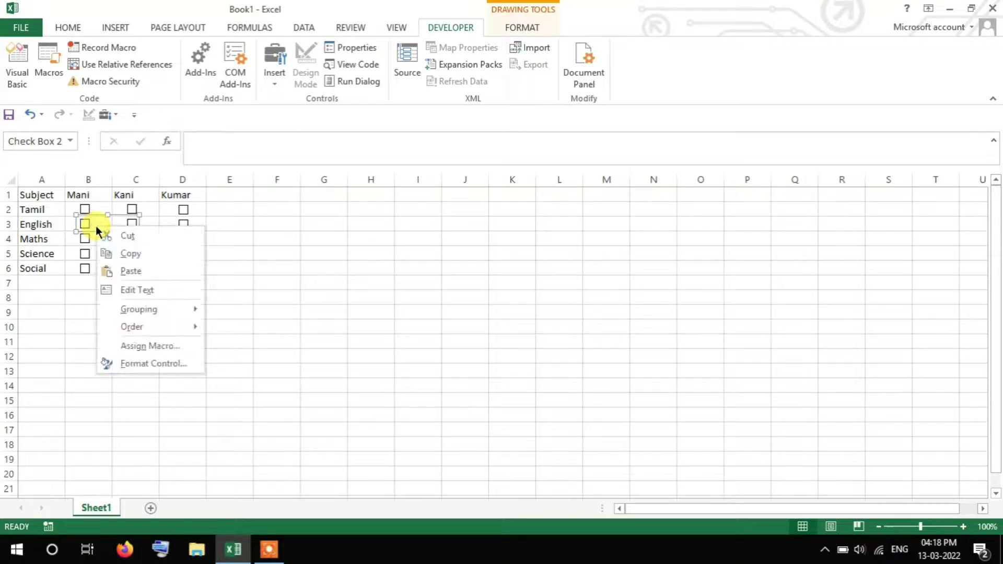
pyautogui.click(240, 151)
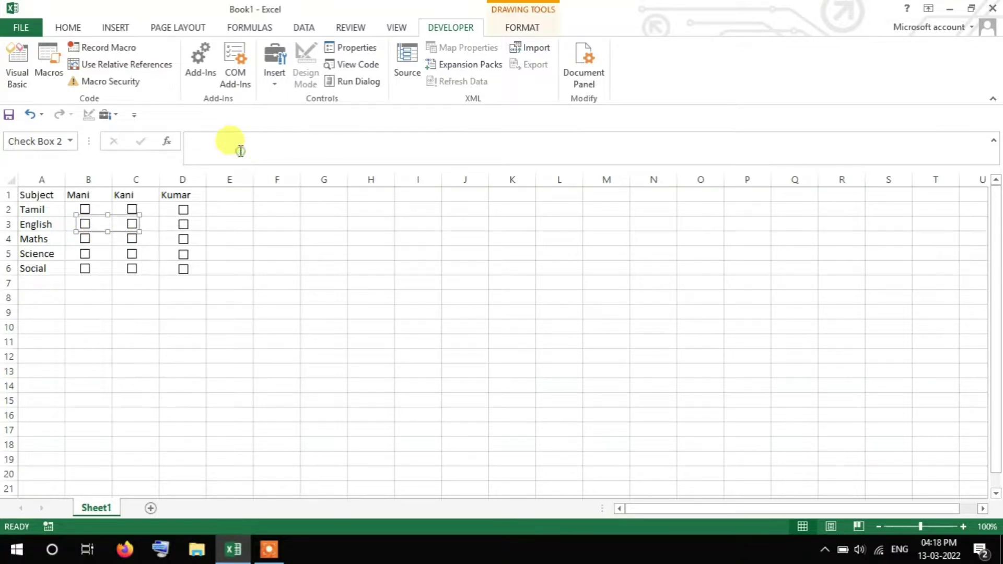
pyautogui.write('=')
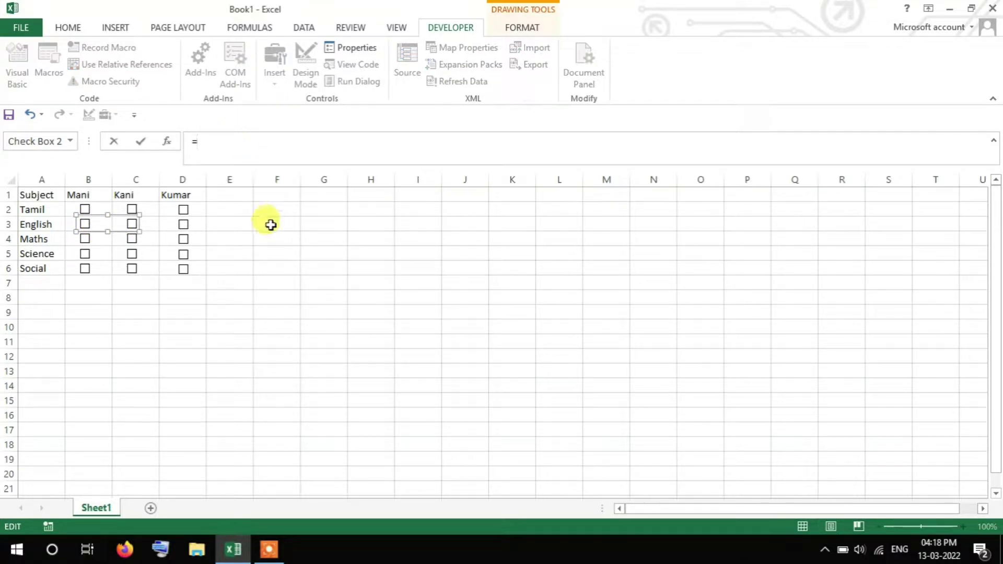
pyautogui.click(249, 222)
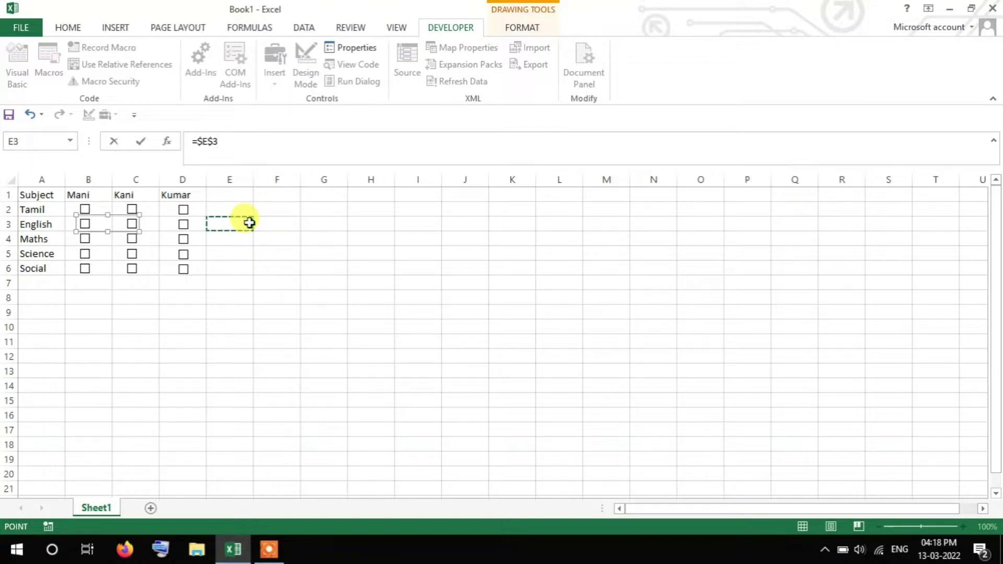
pyautogui.press('Return')
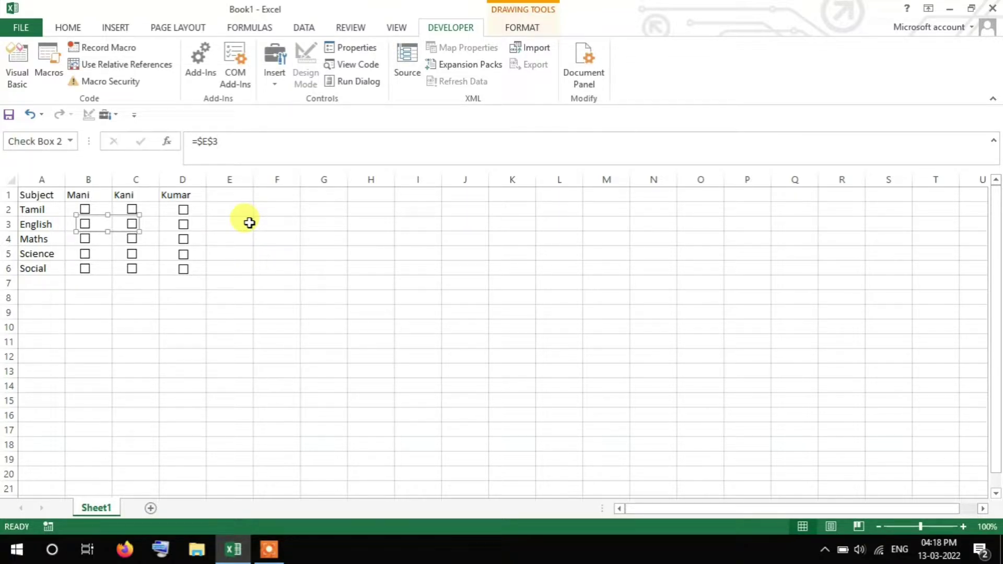
# Change the first student's Tamil check box link to cell E2 with the reference =$E$2
pyautogui.rightClick(103, 210)
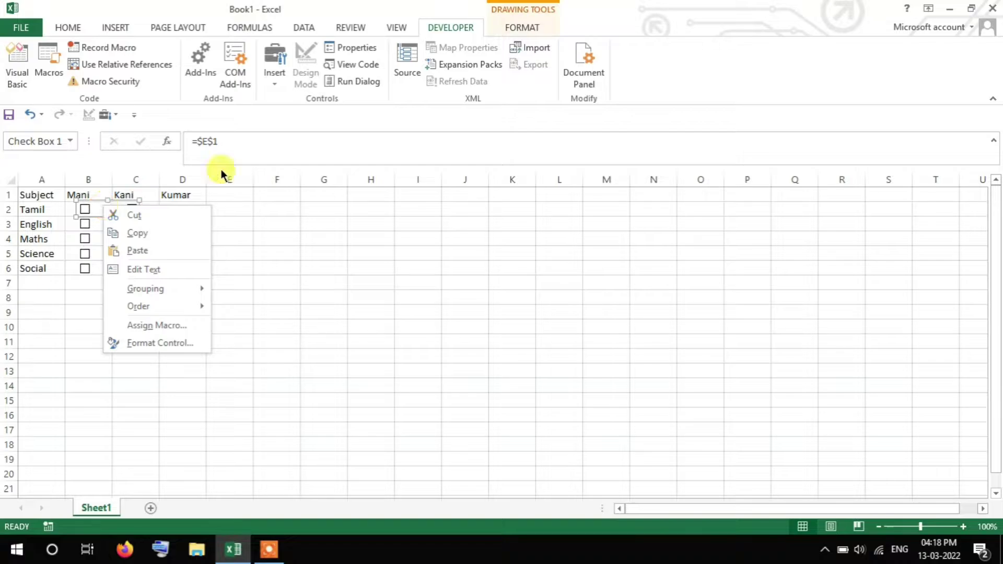
pyautogui.press('Escape')
pyautogui.click(265, 142)
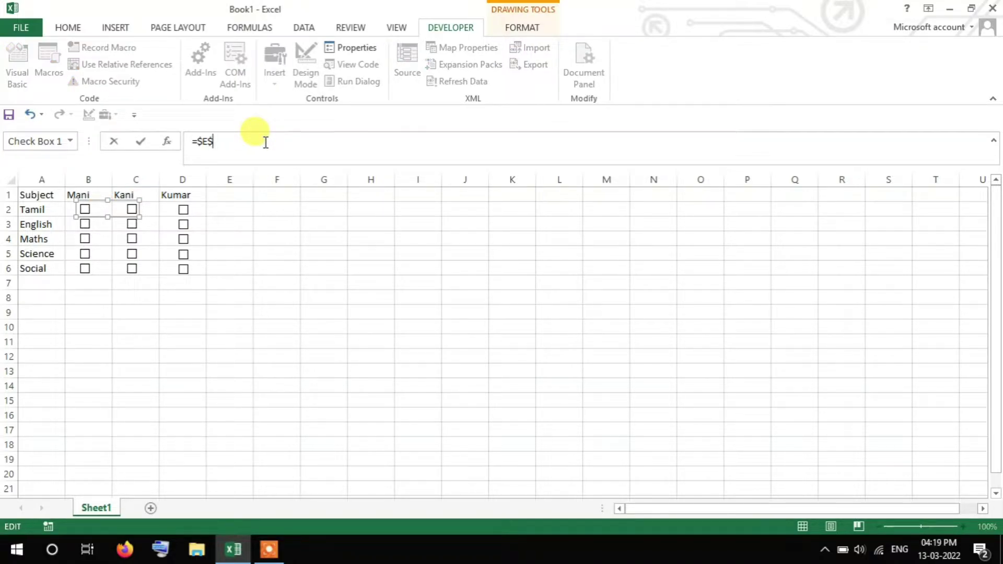
pyautogui.press('Return')
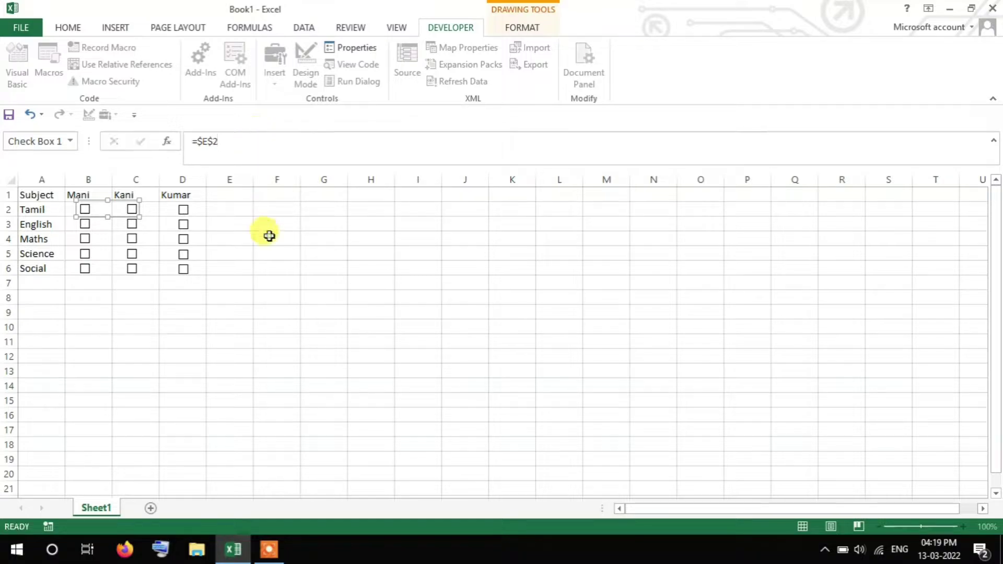
pyautogui.click(269, 236)
# Link the first student's Maths check box to cell E4 with the reference =$E$4
pyautogui.rightClick(99, 236)
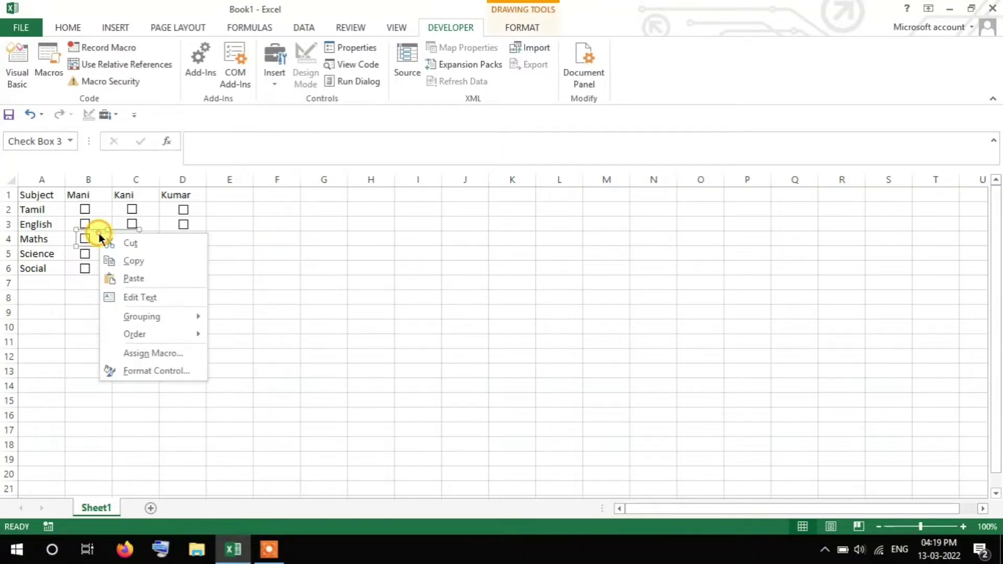
pyautogui.click(273, 151)
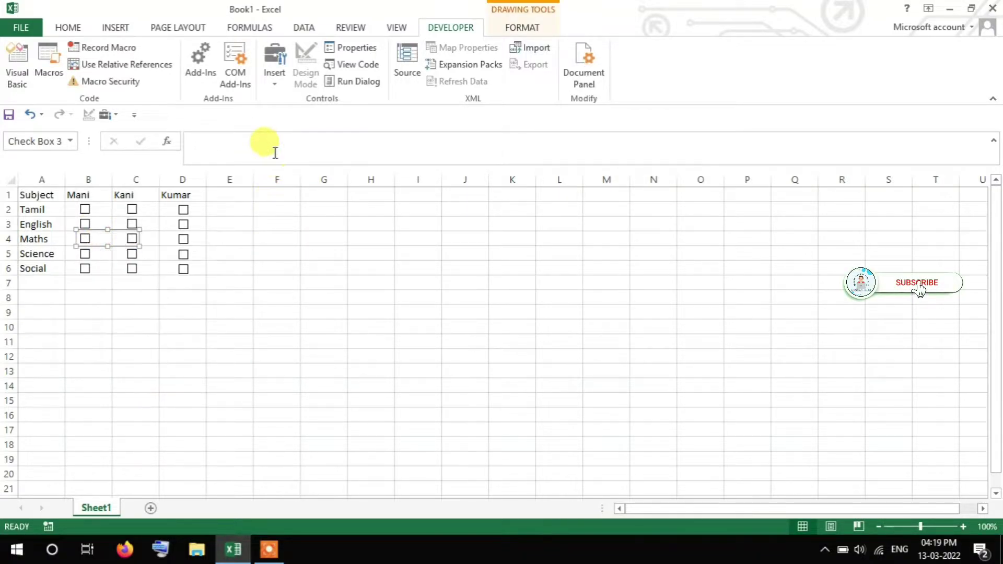
pyautogui.click(271, 150)
pyautogui.write('=')
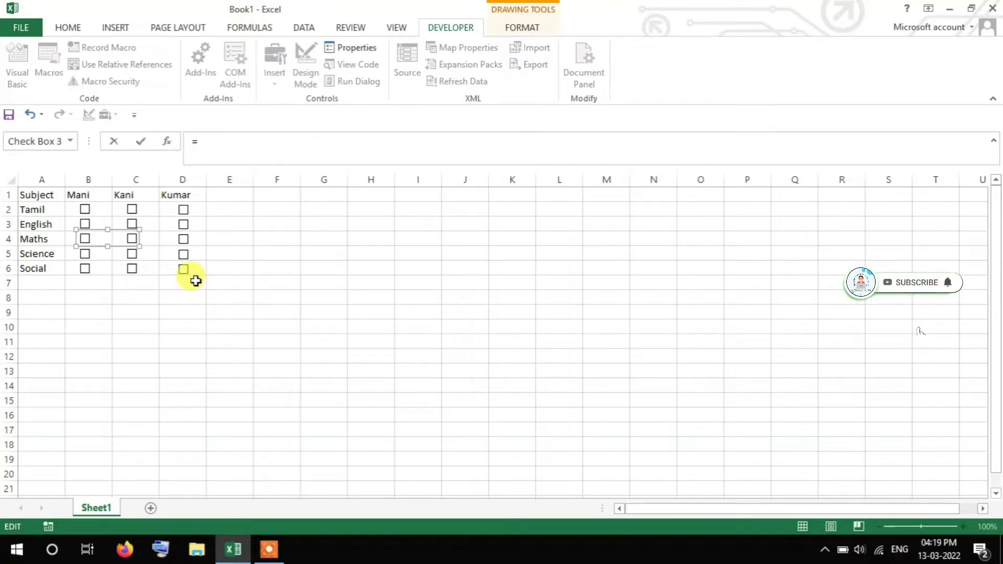
pyautogui.click(246, 240)
pyautogui.press('Return')
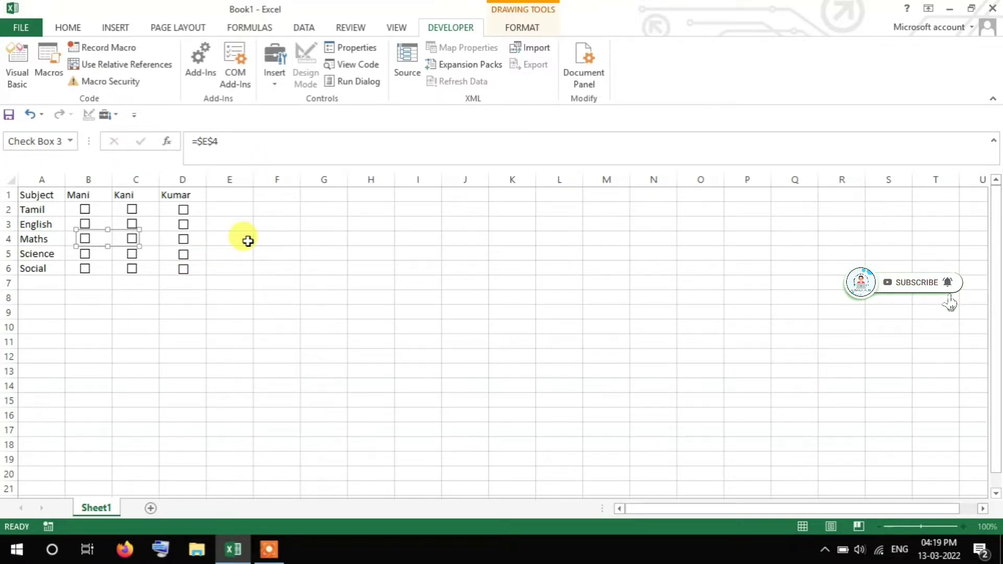
# Set the cell link of the first student's Science check box to $E$5 through its control formatting
pyautogui.rightClick(103, 254)
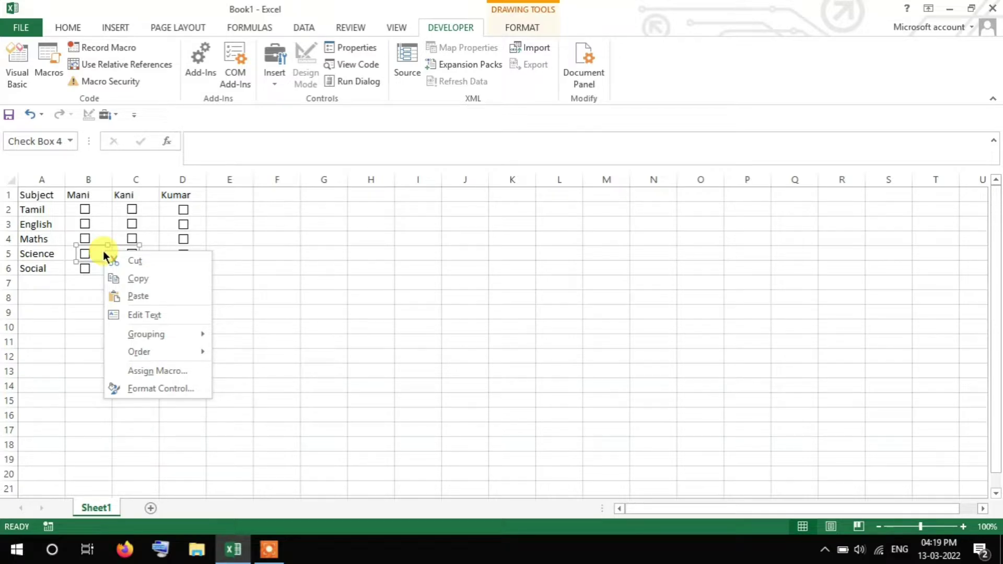
pyautogui.click(130, 384)
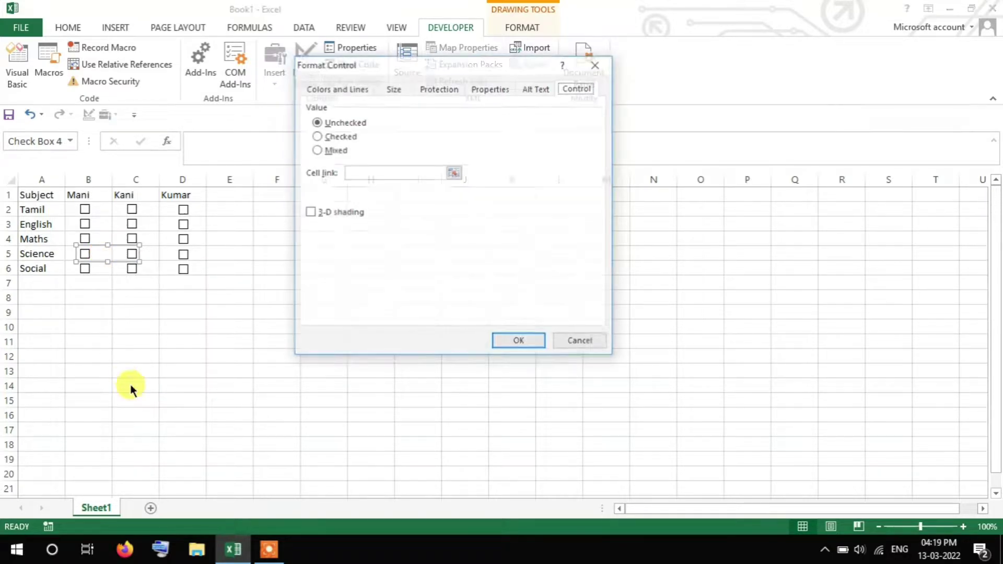
pyautogui.click(454, 172)
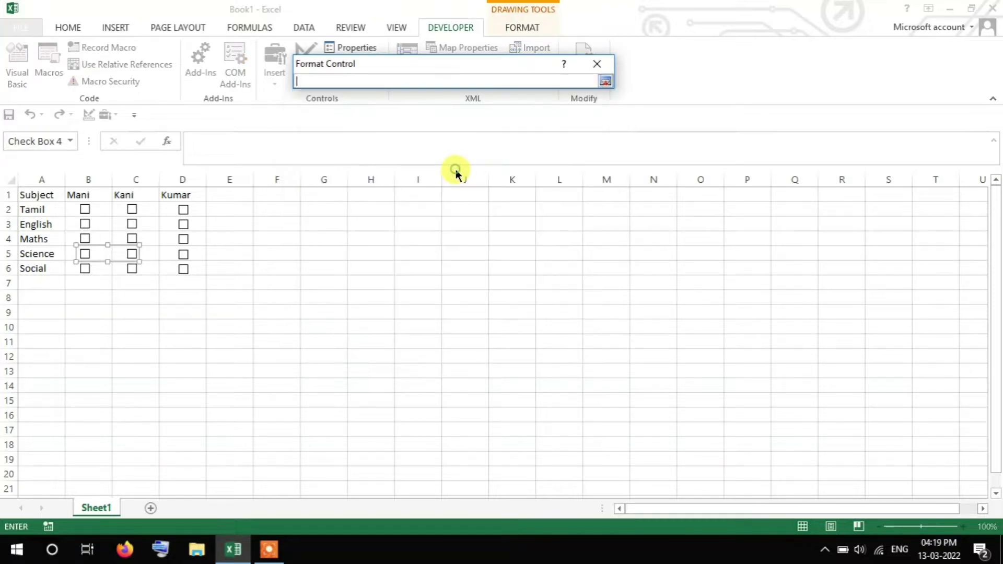
pyautogui.click(238, 256)
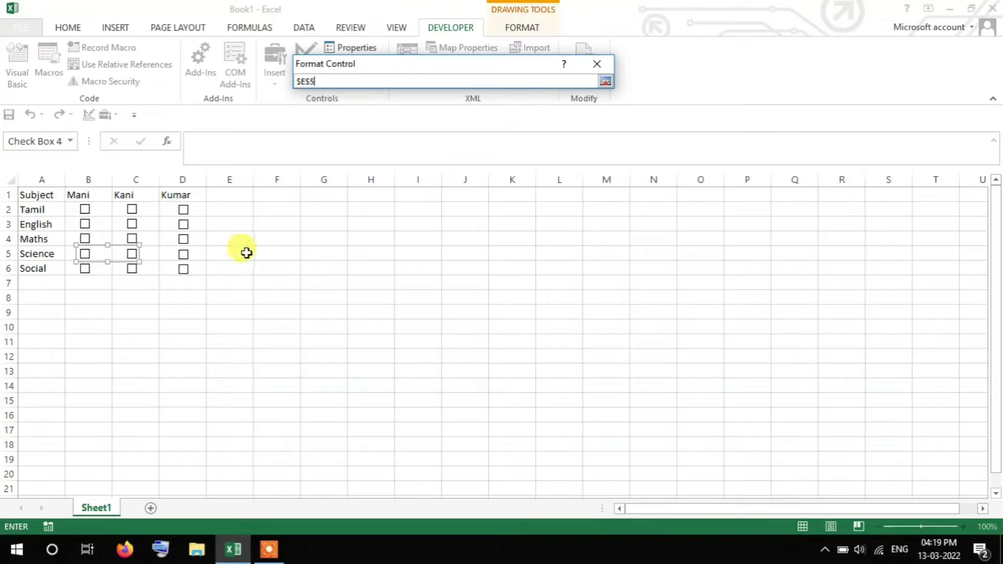
pyautogui.press('Return')
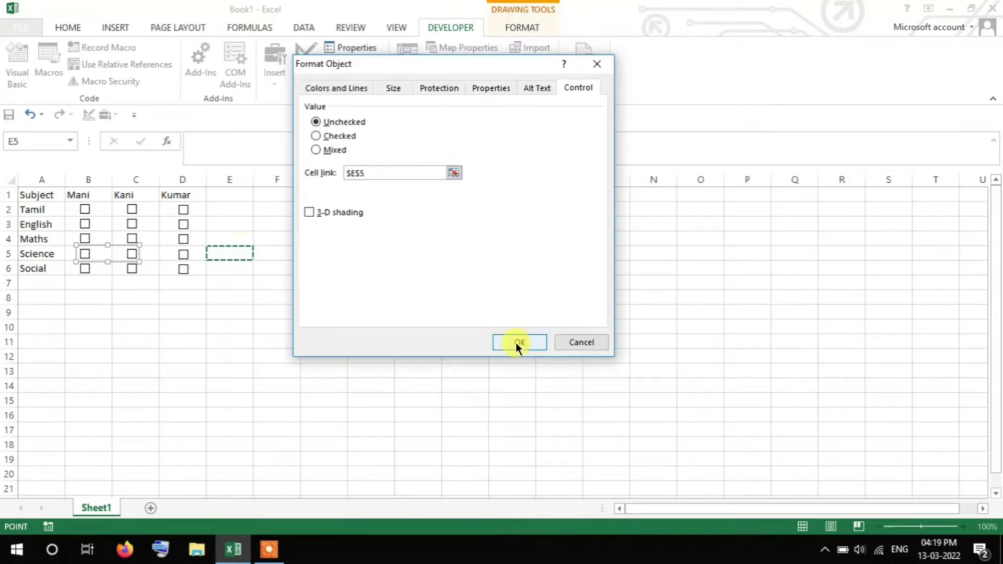
pyautogui.click(519, 342)
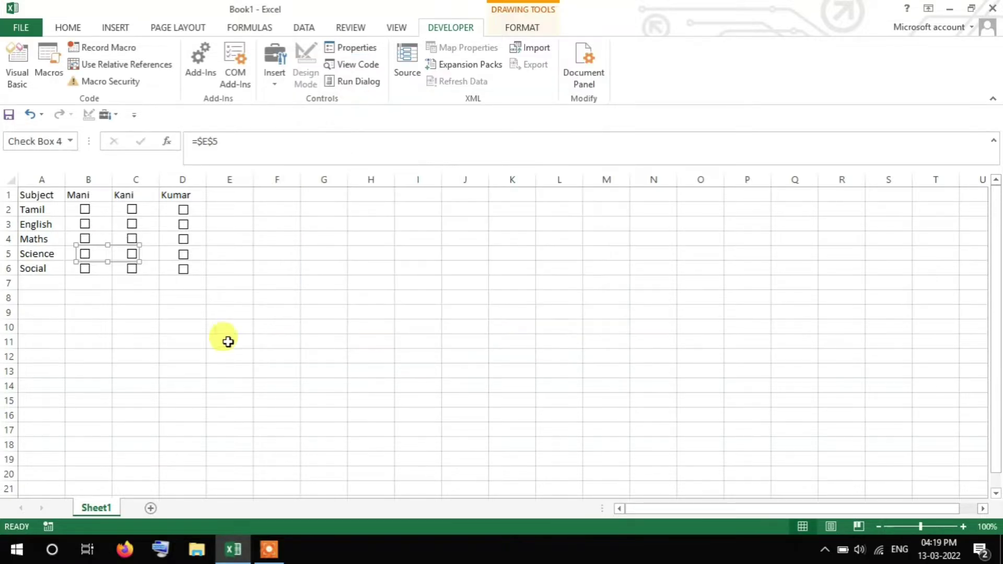
# Set the cell link of the first student's Social check box to $E$6 through its control formatting
pyautogui.rightClick(101, 276)
pyautogui.click(139, 413)
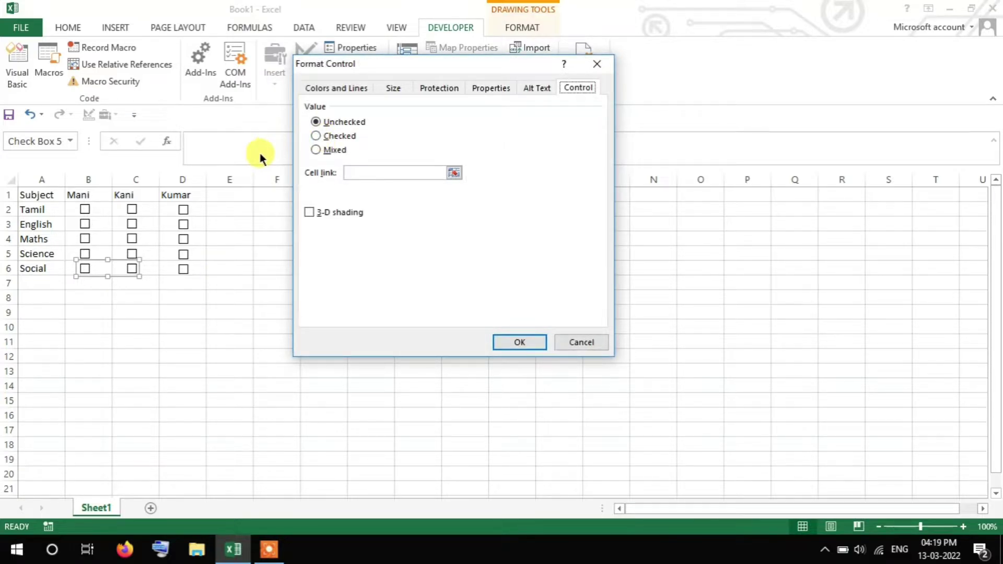
pyautogui.click(453, 172)
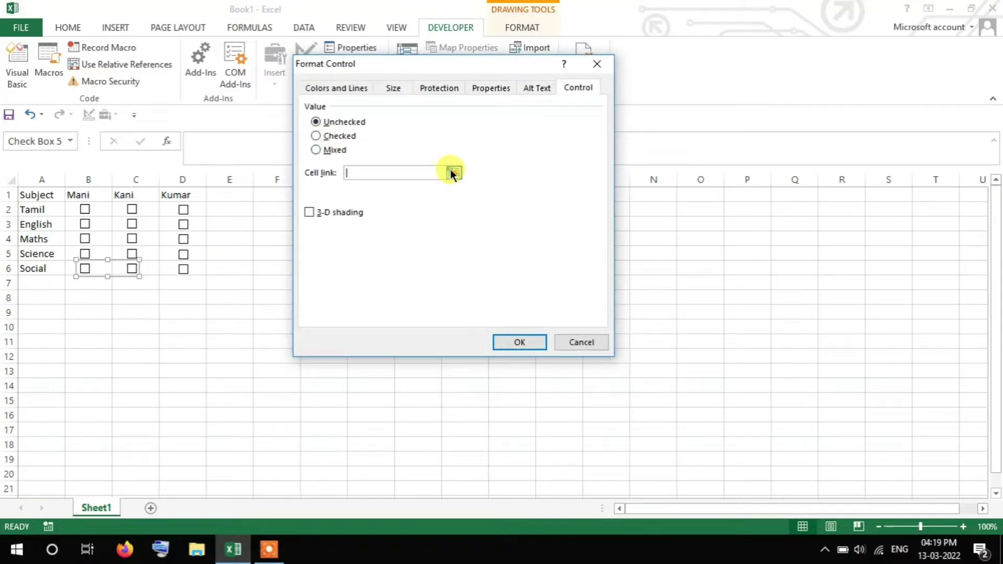
pyautogui.click(245, 268)
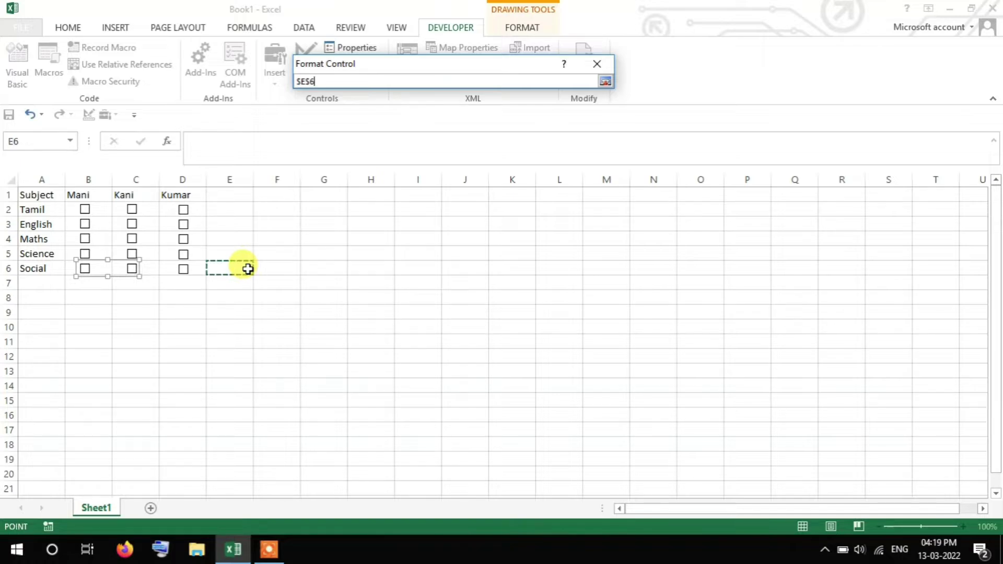
pyautogui.press('Return')
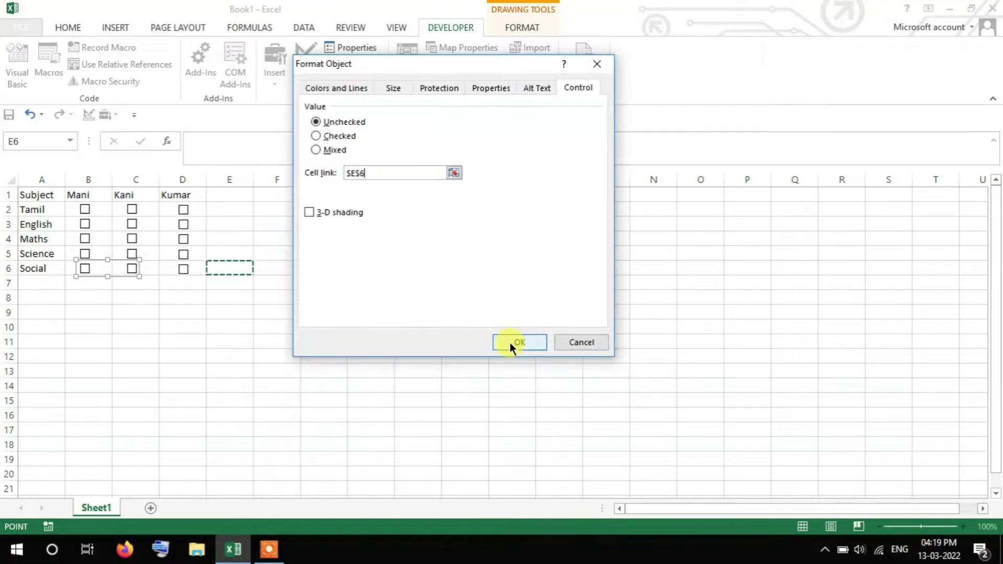
pyautogui.click(509, 343)
# Set the cell link of the second student's Tamil check box to cell F2
pyautogui.rightClick(131, 209)
pyautogui.click(166, 338)
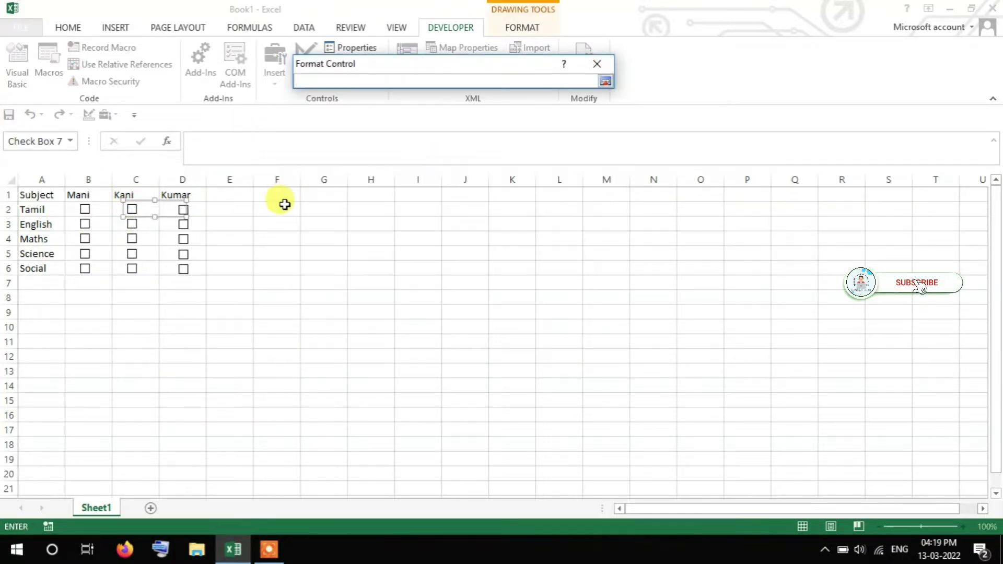
pyautogui.click(282, 211)
pyautogui.press('Return')
pyautogui.press('Return')
# Link the second student's English check box to cell F3 with a cell reference formula
pyautogui.keyDown('ctrl'); pyautogui.click(132, 224); pyautogui.keyUp('ctrl')
pyautogui.click(250, 151)
pyautogui.write('=')
pyautogui.click(276, 224)
pyautogui.press('Return')
# Link the second student's Maths check box to cell F4 with a cell reference formula
pyautogui.keyDown('ctrl'); pyautogui.click(131, 238); pyautogui.keyUp('ctrl')
pyautogui.click(251, 151)
pyautogui.write('=')
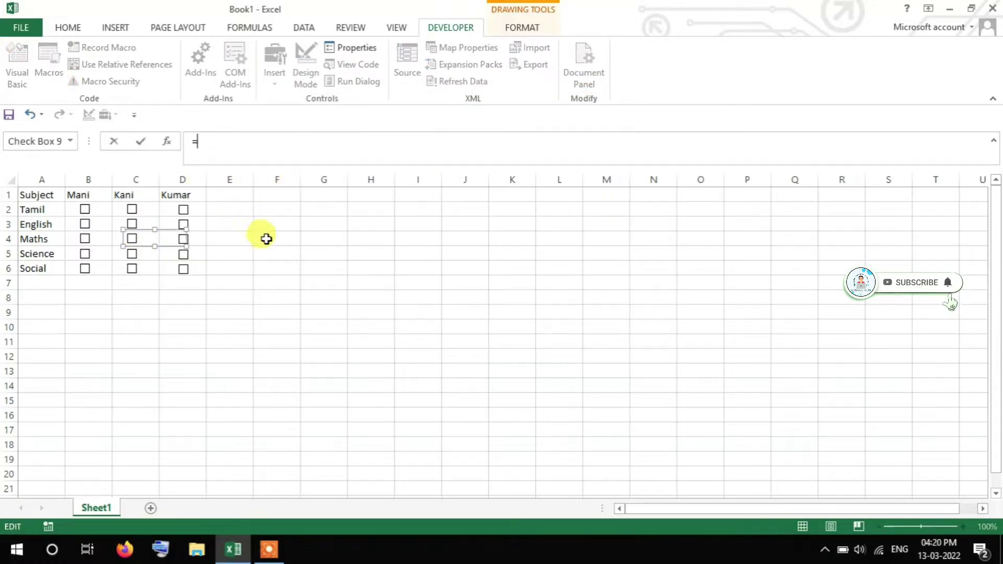
pyautogui.click(277, 238)
pyautogui.press('Return')
# Link the second student's Science check box to cell F5 and the Social check box to cell F6
pyautogui.rightClick(134, 254)
pyautogui.click(235, 139)
pyautogui.rightClick(132, 269)
pyautogui.click(230, 157)
pyautogui.write('=')
pyautogui.click(273, 268)
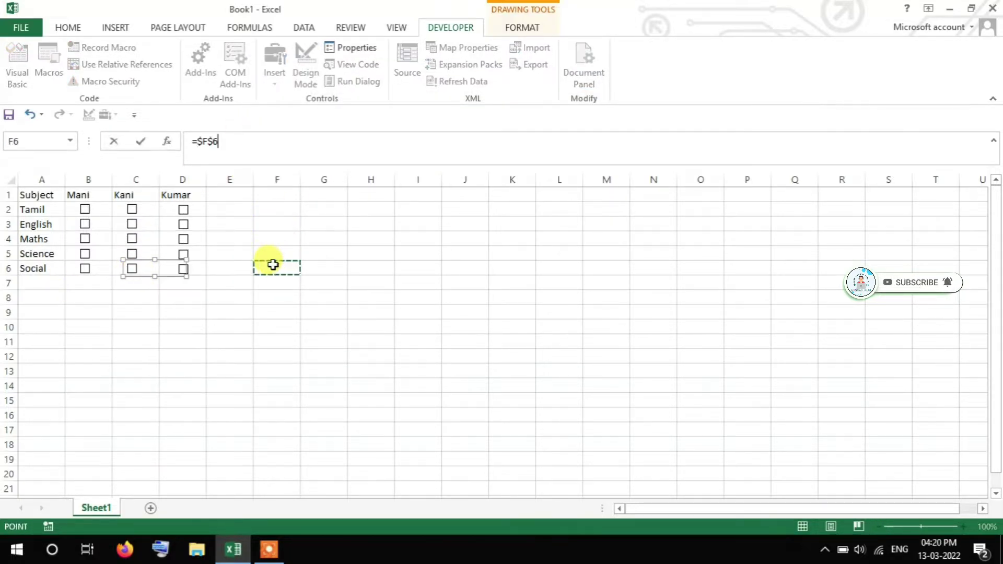
pyautogui.press('Return')
# Link the third student's Tamil check box to cell G2 with a cell reference formula
pyautogui.rightClick(183, 209)
pyautogui.click(250, 151)
pyautogui.write('=')
pyautogui.click(321, 209)
pyautogui.press('Return')
# Set the cell link of the third student's English check box to cell G3
pyautogui.rightClick(184, 223)
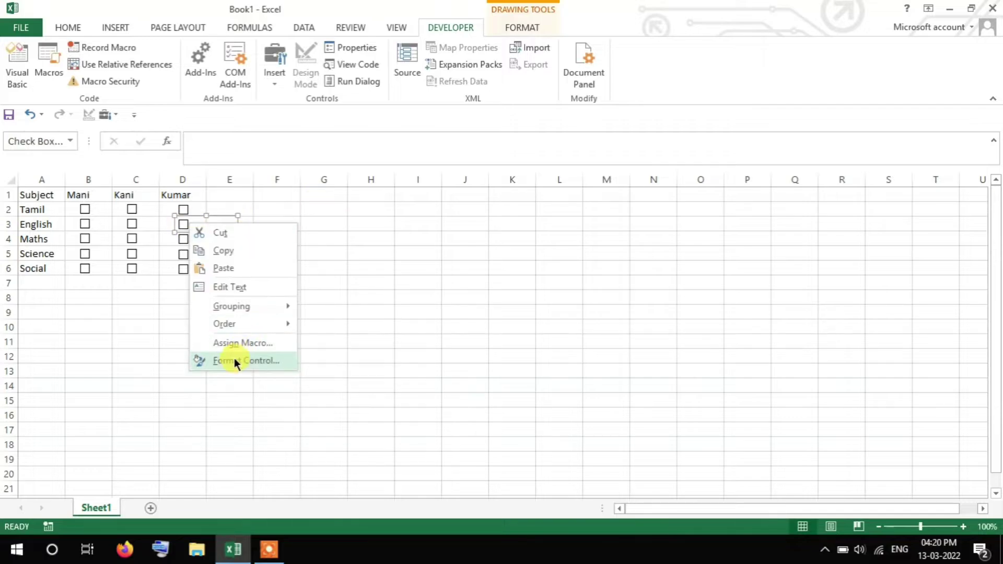
pyautogui.click(235, 358)
pyautogui.click(454, 172)
pyautogui.click(324, 224)
pyautogui.press('Return')
# Set the cell link of the third student's Maths check box to $G$4
pyautogui.rightClick(184, 238)
pyautogui.click(235, 373)
pyautogui.click(454, 173)
pyautogui.click(324, 238)
pyautogui.press('Return')
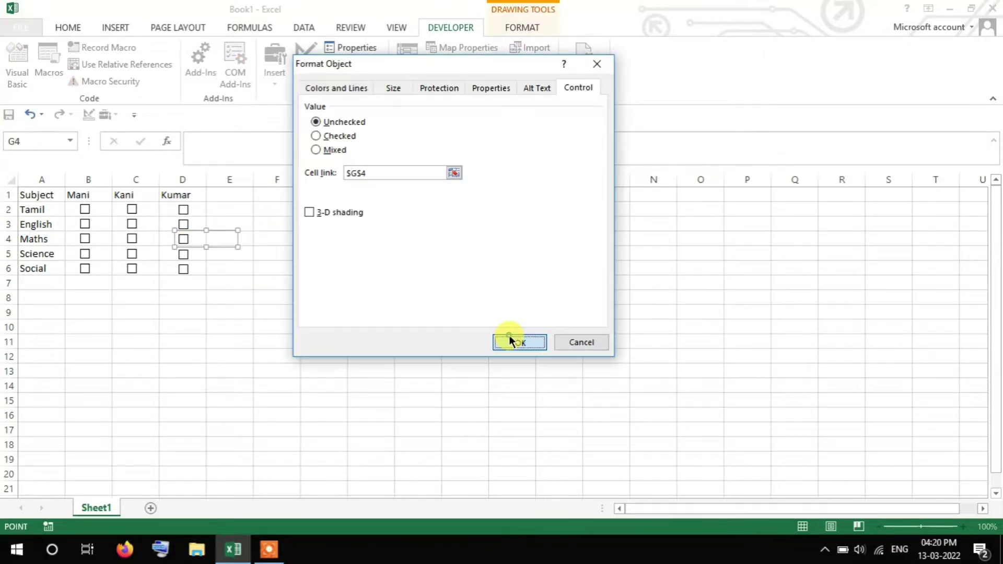
pyautogui.click(519, 342)
# Link the third student's Science check box to cell G5 and the Social check box to cell G6
pyautogui.rightClick(182, 253)
pyautogui.click(242, 391)
pyautogui.click(454, 172)
pyautogui.click(317, 249)
pyautogui.press('Return')
pyautogui.press('Return')
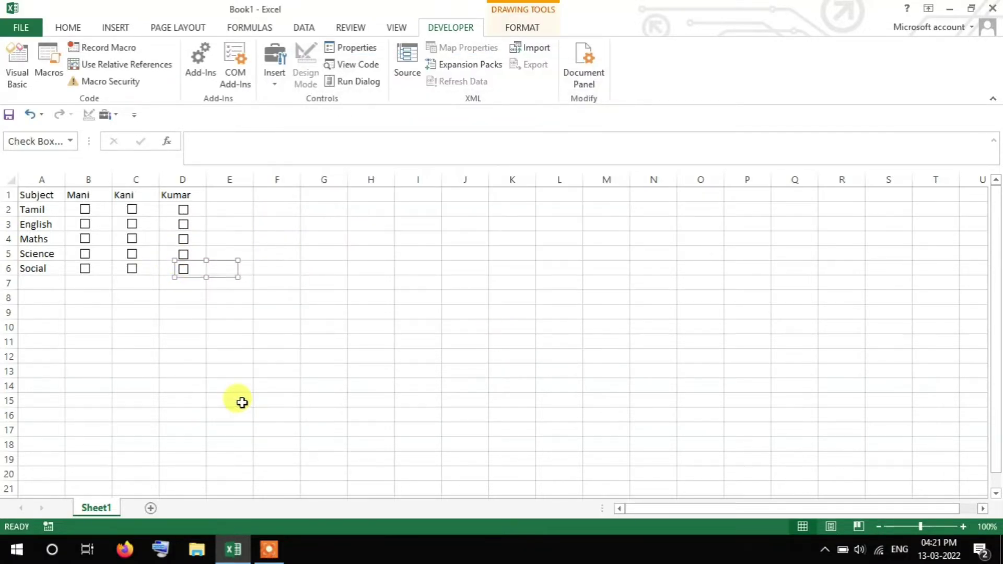
pyautogui.click(323, 265)
pyautogui.click(324, 355)
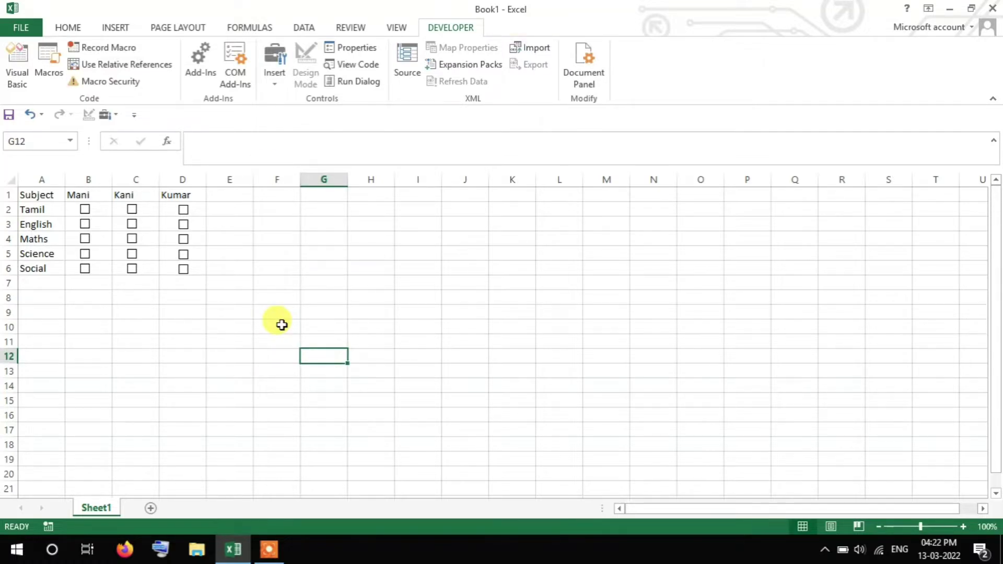
# Tick the Tamil check boxes of the first and third students, and tick and clear the second student's Tamil check box
pyautogui.click(85, 211)
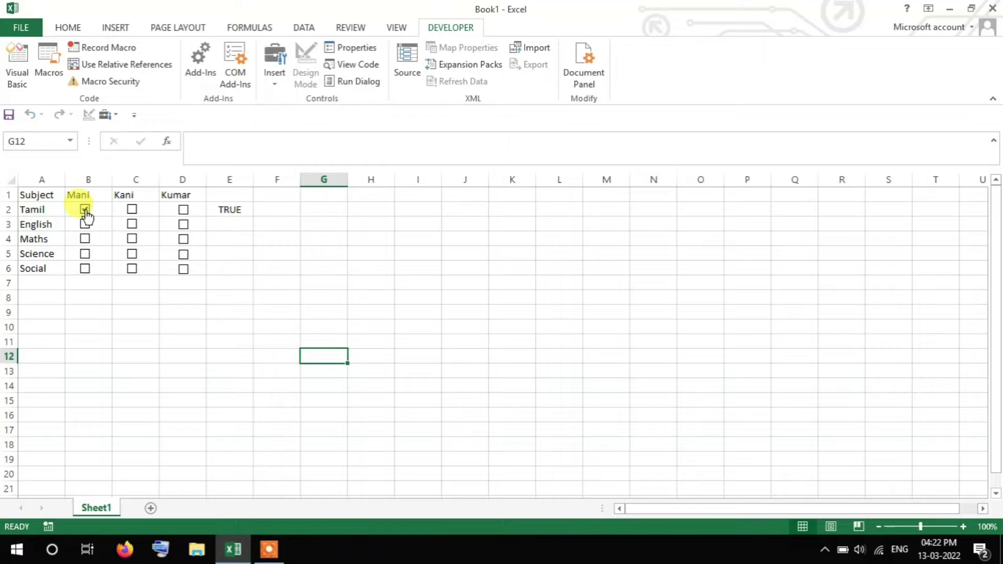
pyautogui.click(137, 212)
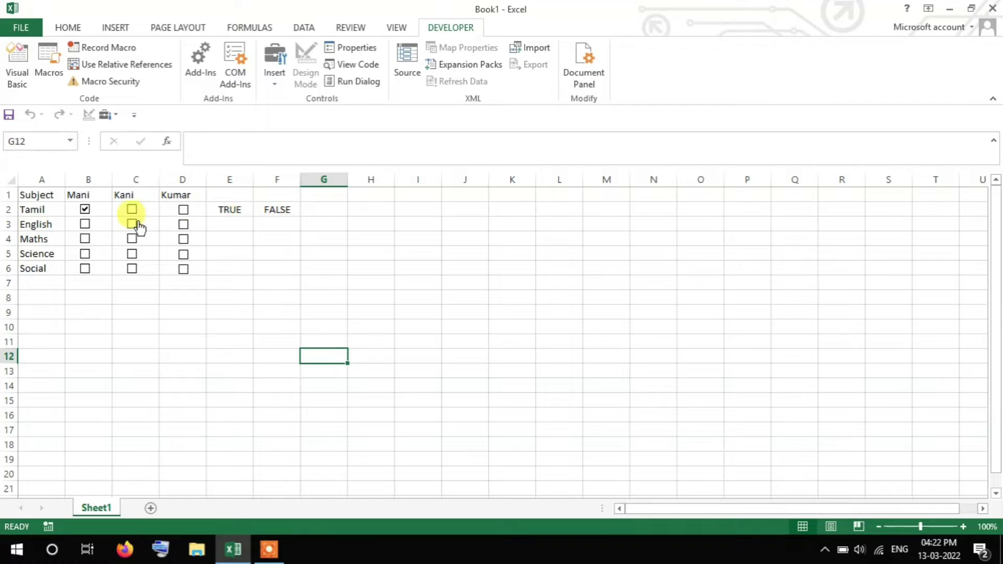
pyautogui.click(182, 210)
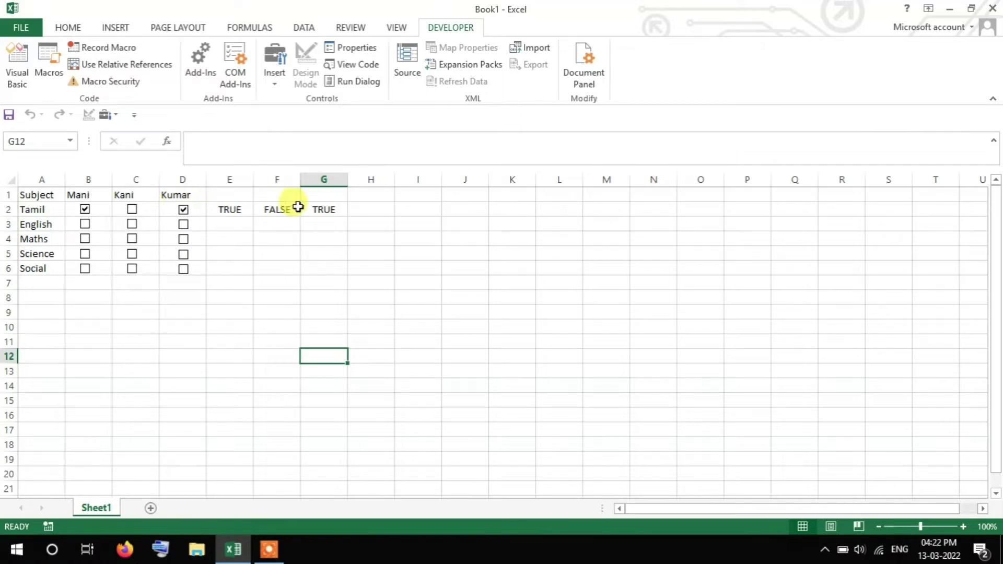
# Tick the English and Maths check boxes for all three students
pyautogui.click(82, 225)
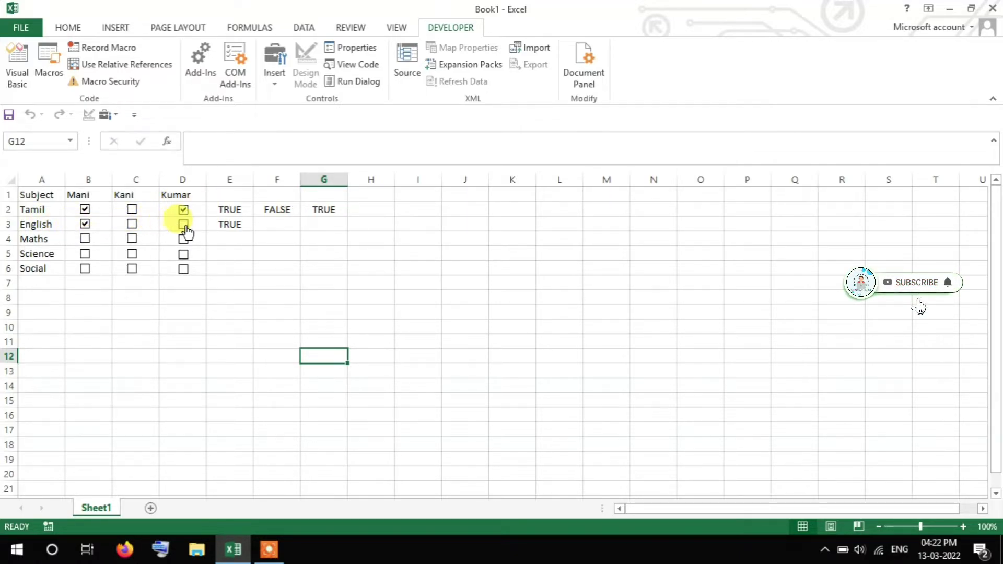
pyautogui.click(133, 226)
pyautogui.click(183, 224)
pyautogui.click(183, 239)
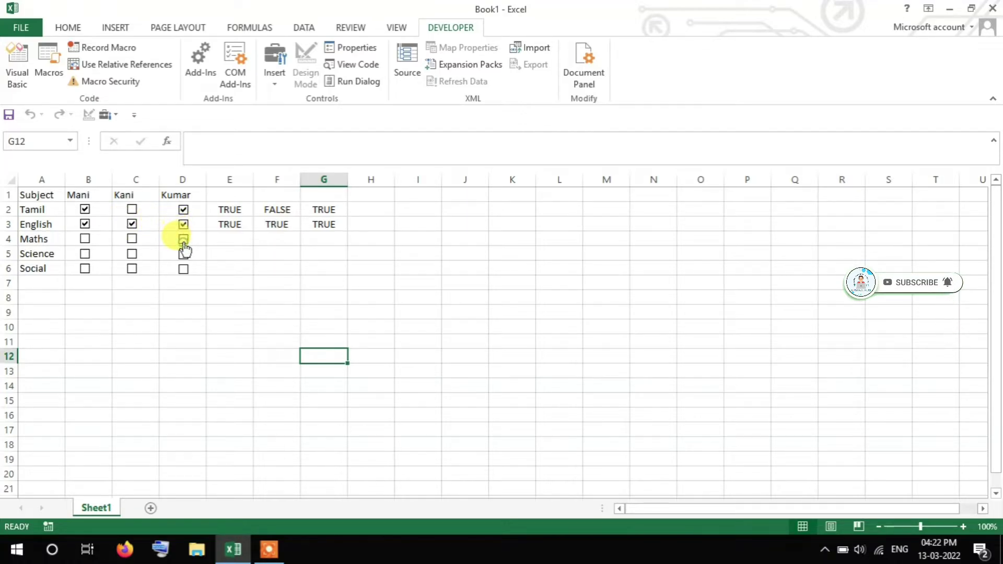
pyautogui.click(132, 239)
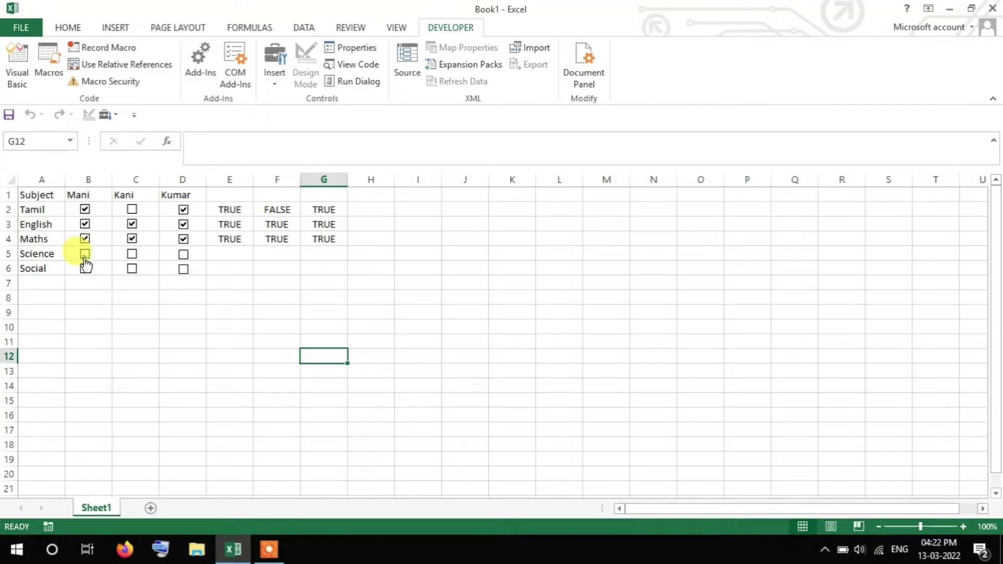
# Tick all students' Science and Social check boxes and the second student's Tamil check box, and clear the first student's Maths check box
pyautogui.click(85, 255)
pyautogui.click(132, 255)
pyautogui.click(183, 255)
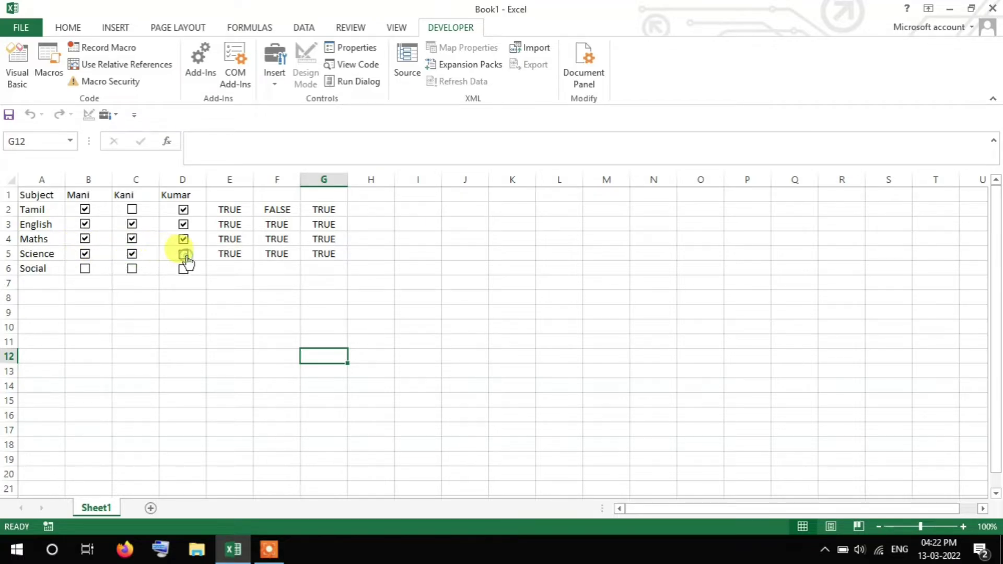
pyautogui.click(182, 269)
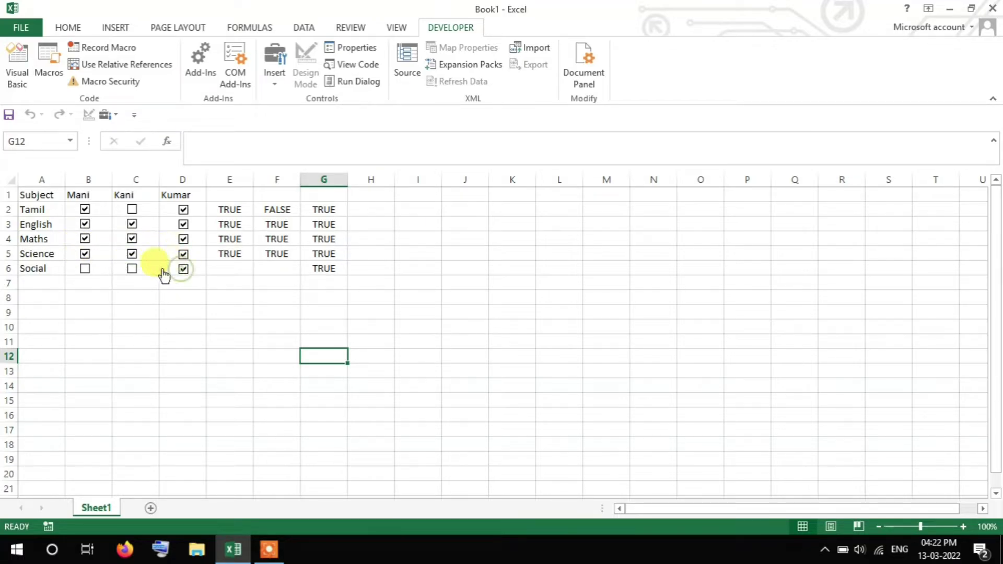
pyautogui.click(85, 269)
pyautogui.click(132, 269)
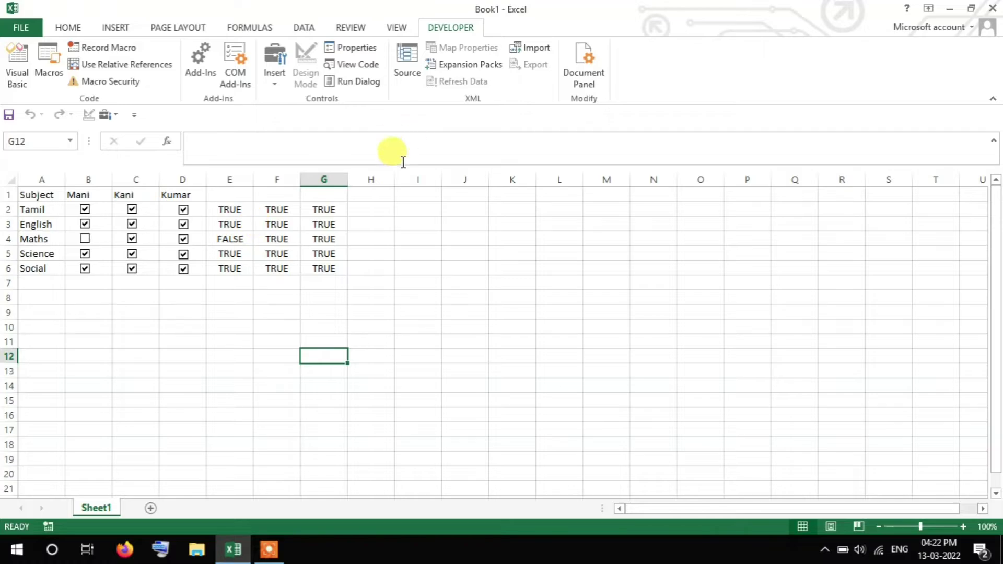
# Enter the heading "Over All" in cell H1
pyautogui.click(363, 193)
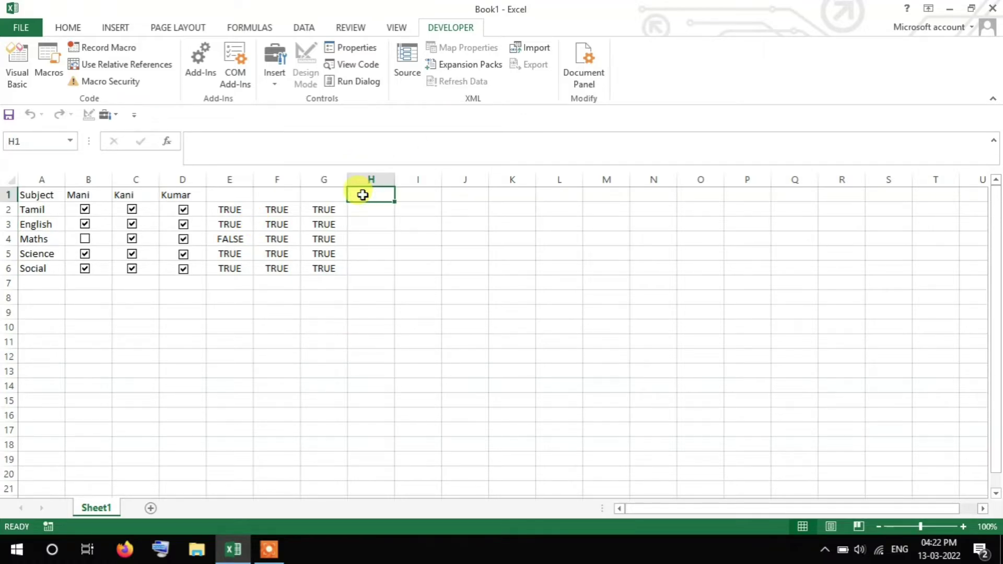
pyautogui.write('Over All')
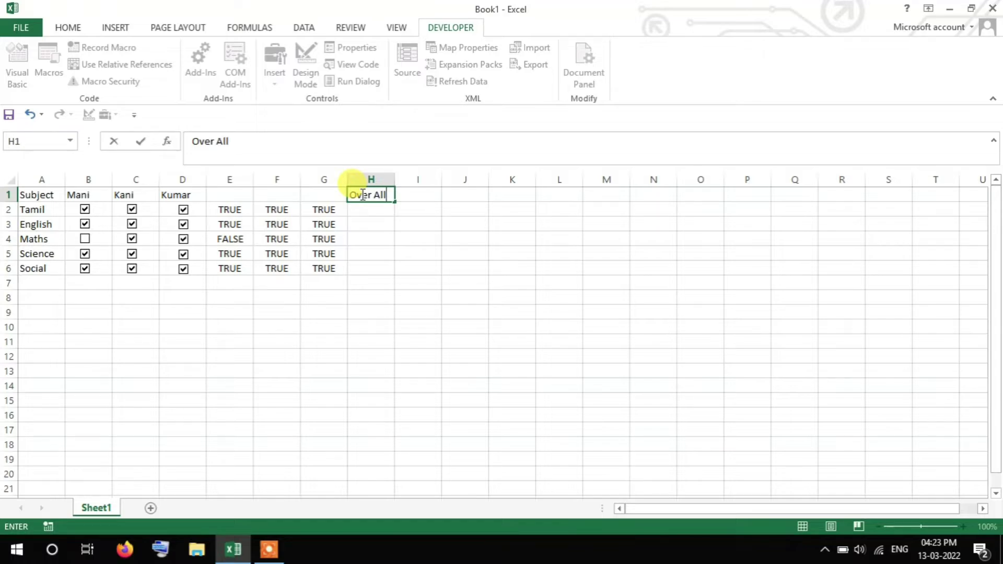
# Start an IF formula in H2 whose AND test checks E2=TRUE and F2=TRUE
pyautogui.click(372, 208)
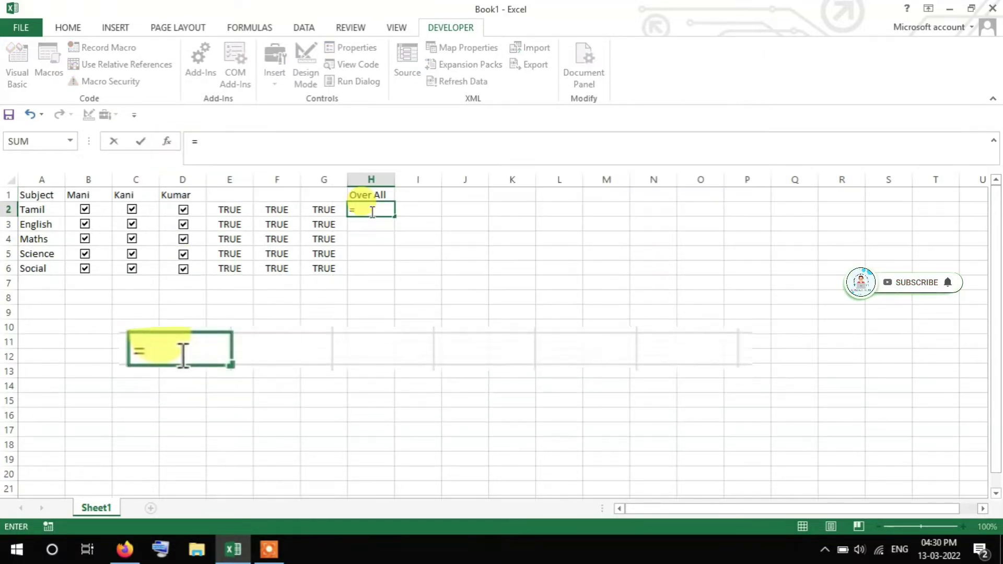
pyautogui.write('if(')
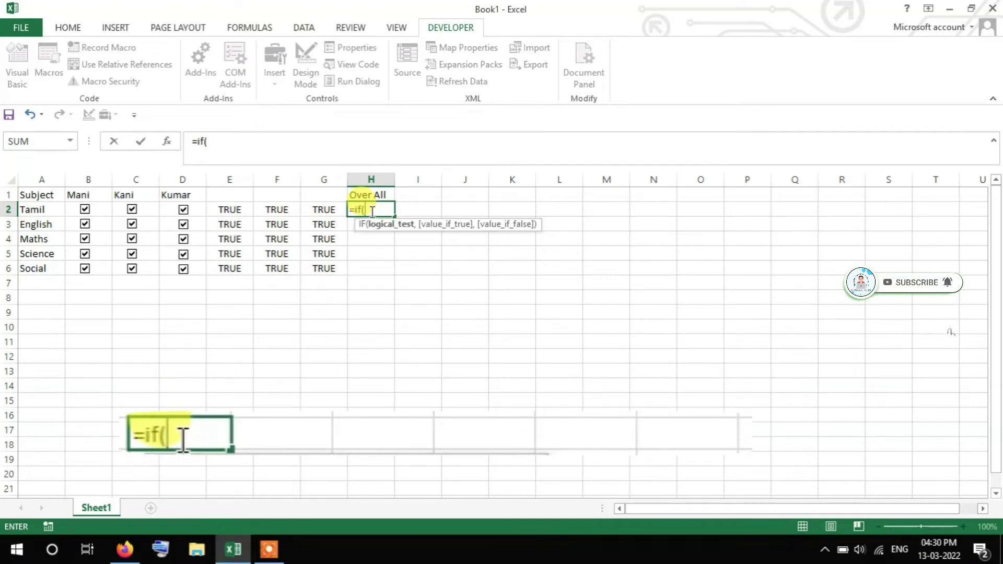
pyautogui.write('And(')
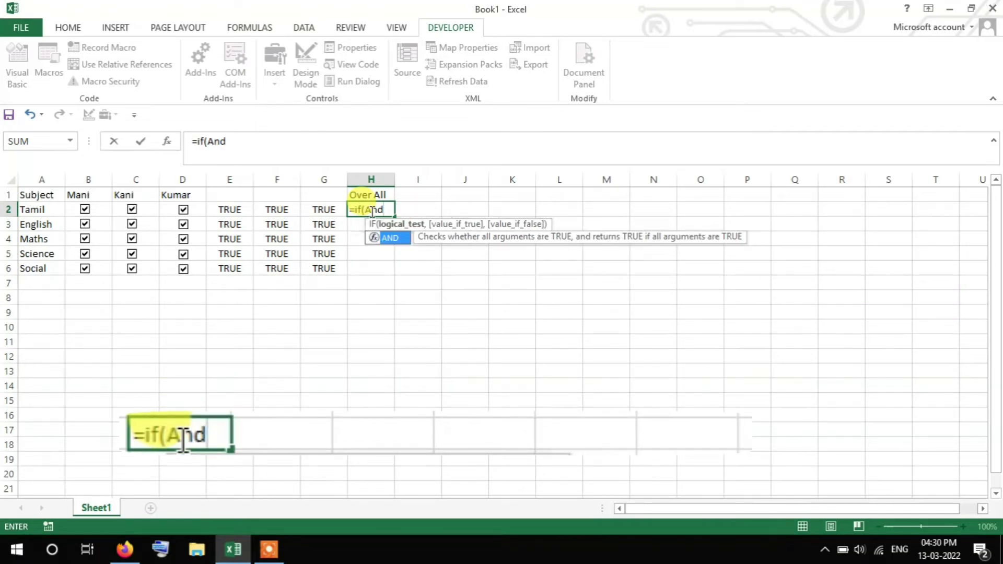
pyautogui.click(241, 209)
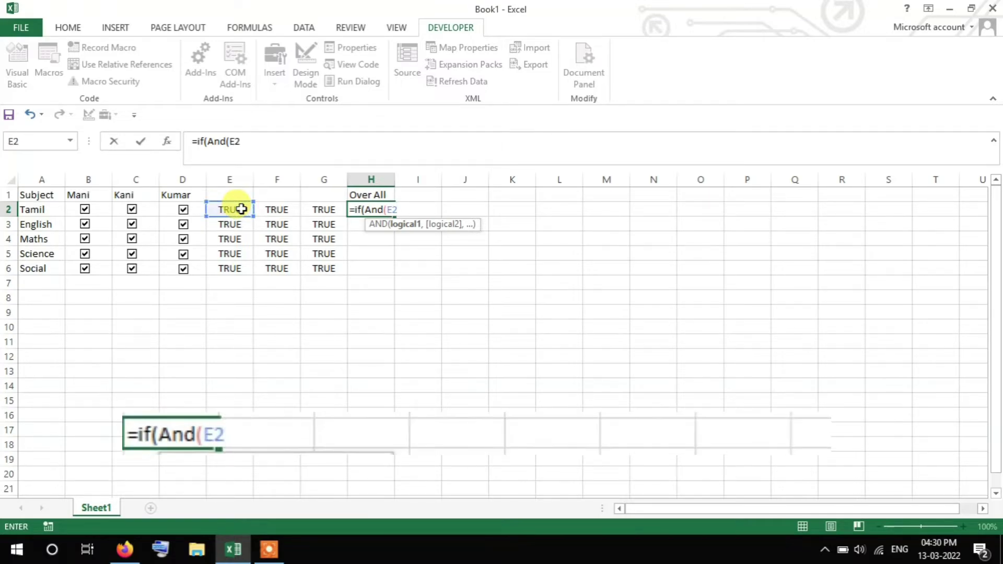
pyautogui.write('=TRUE')
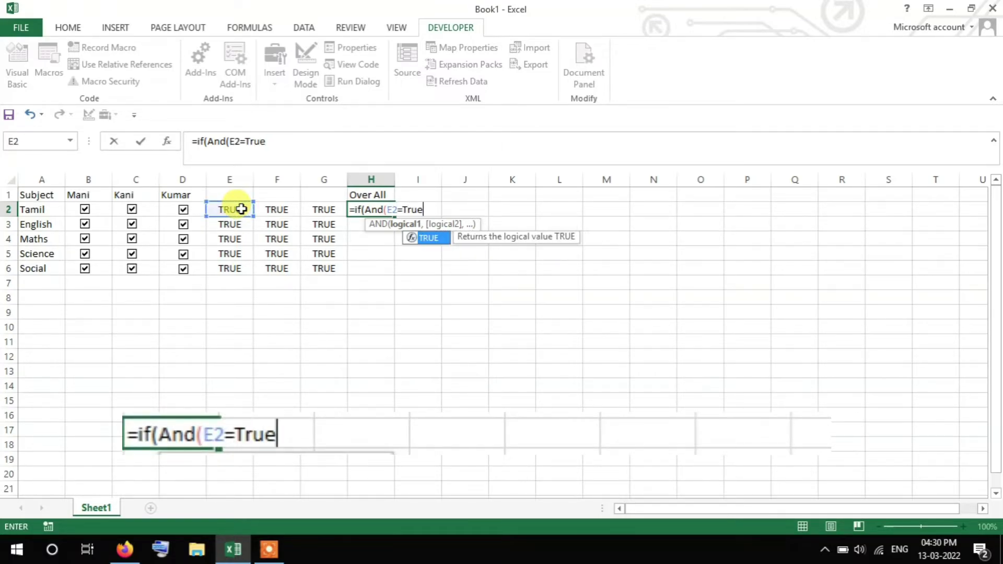
pyautogui.write(',')
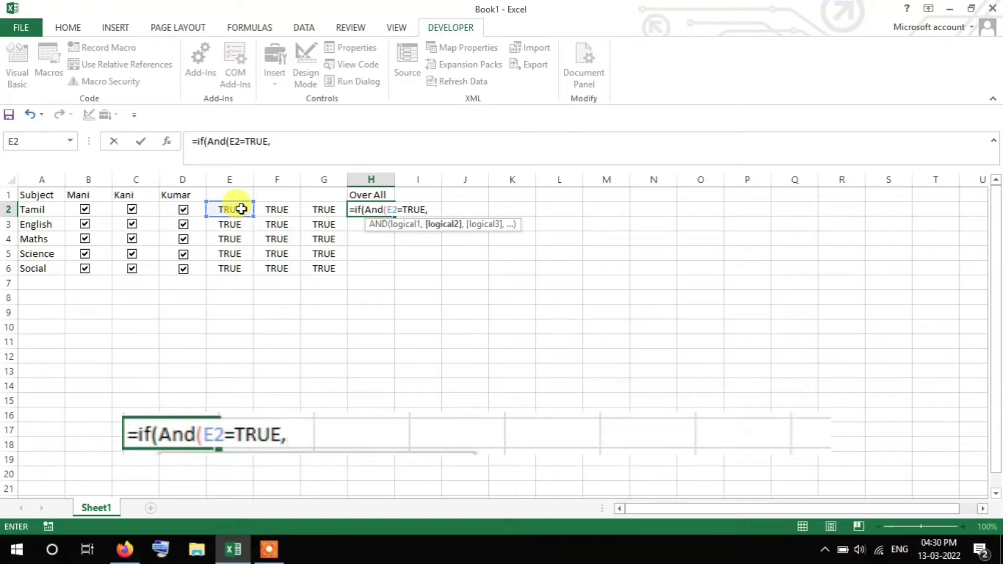
pyautogui.click(281, 214)
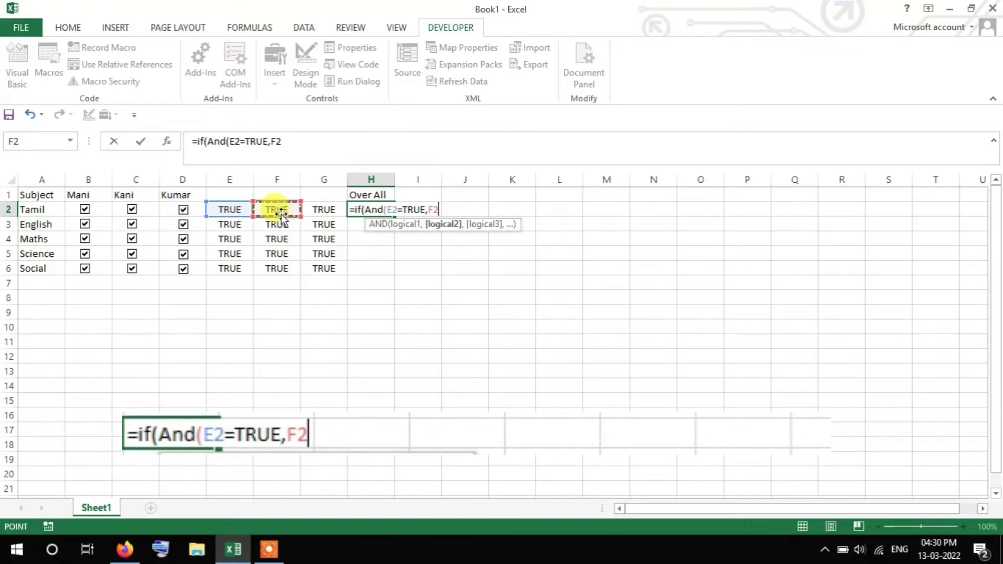
pyautogui.write('=tr')
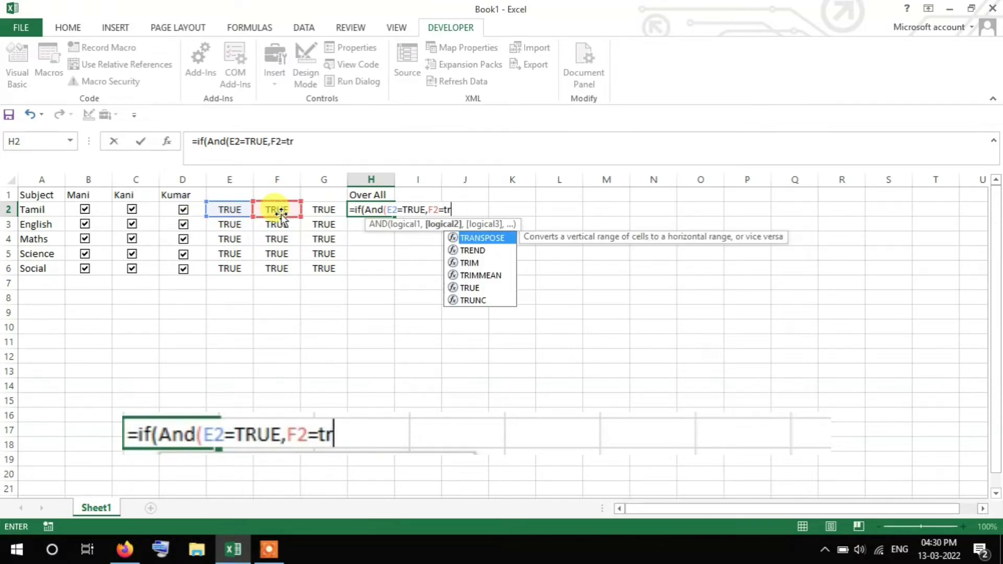
pyautogui.write('ue,')
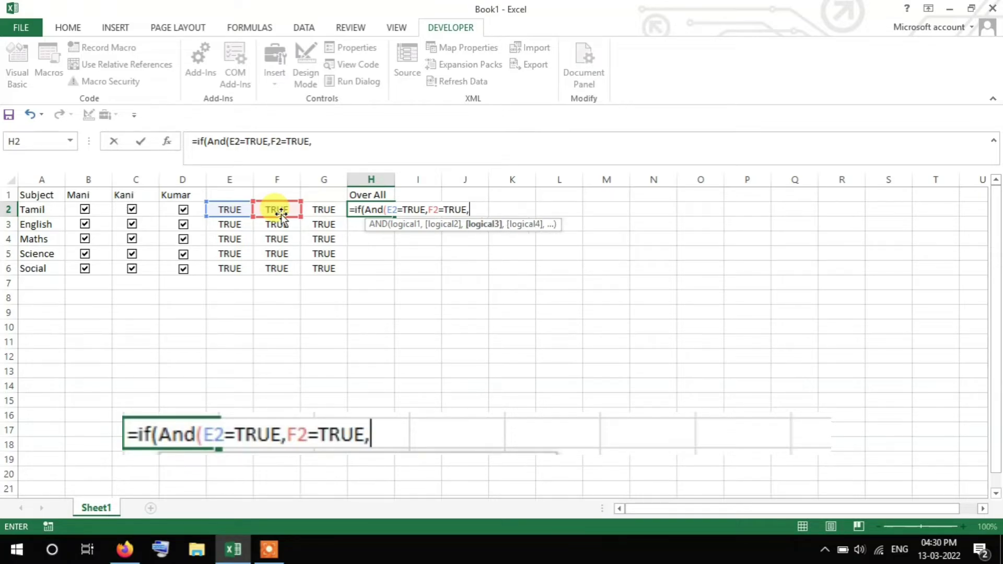
# Add G2=TRUE as the third condition of the H2 formula and close the AND test
pyautogui.click(312, 211)
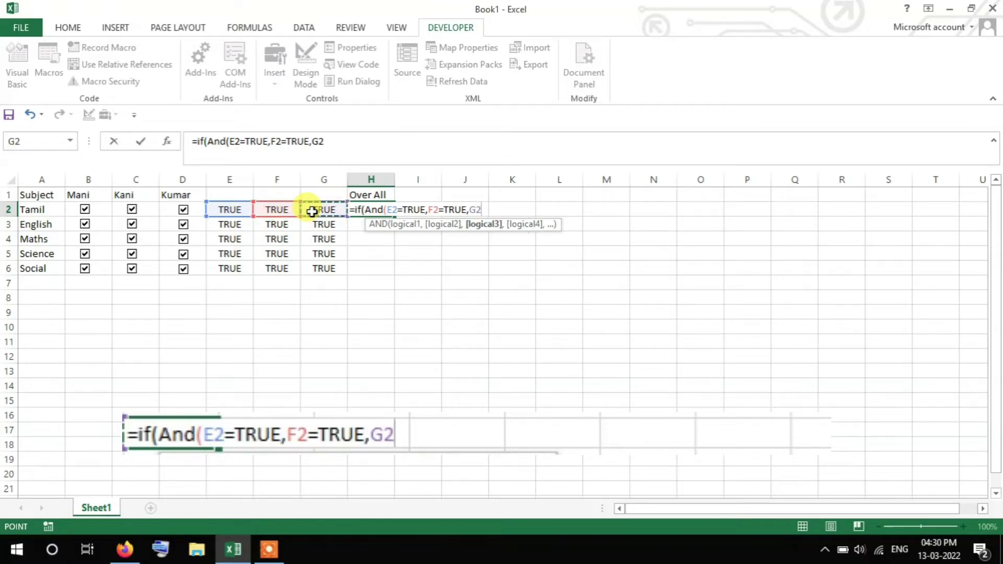
pyautogui.write('=trii')
pyautogui.press('BackSpace')
pyautogui.press('BackSpace')
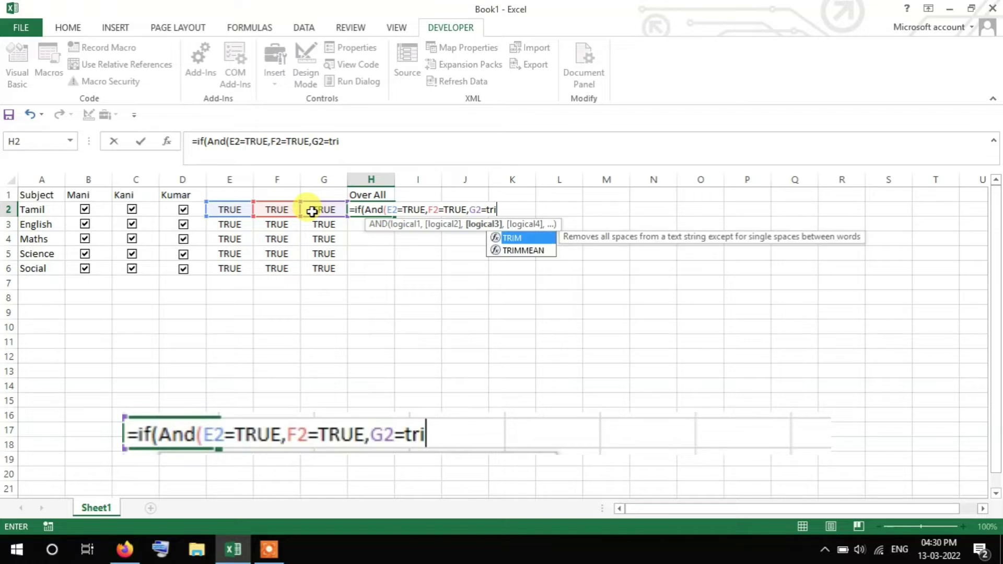
pyautogui.write('ue')
pyautogui.press('BackSpace')
pyautogui.press('BackSpace')
pyautogui.press('BackSpace')
pyautogui.press('BackSpace')
pyautogui.write('TRUE')
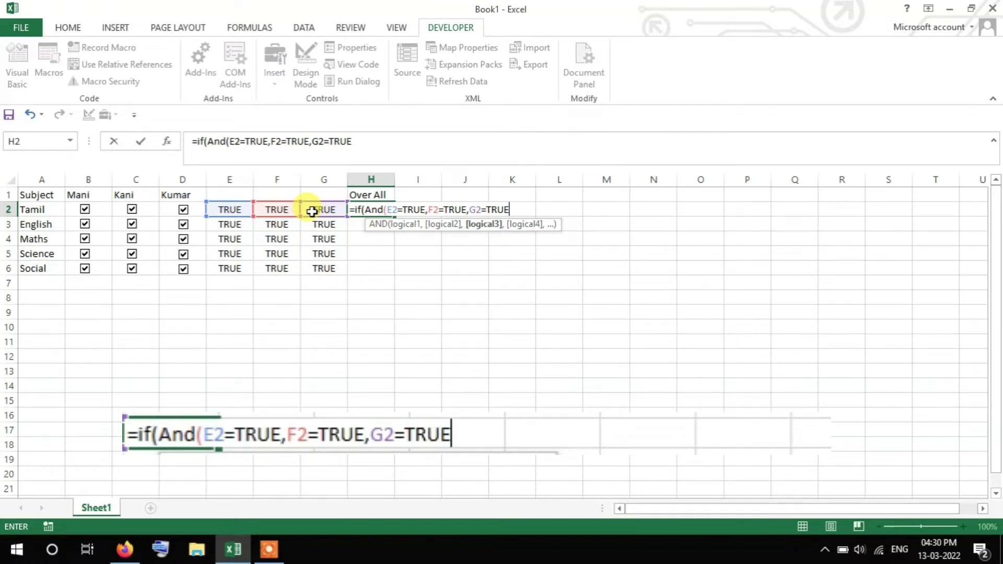
pyautogui.write(')')
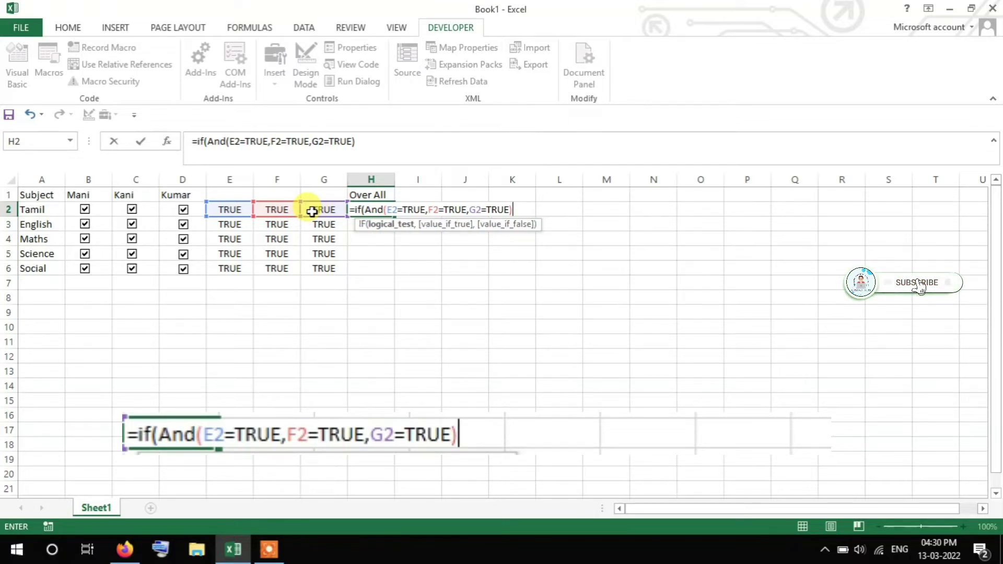
pyautogui.write(',')
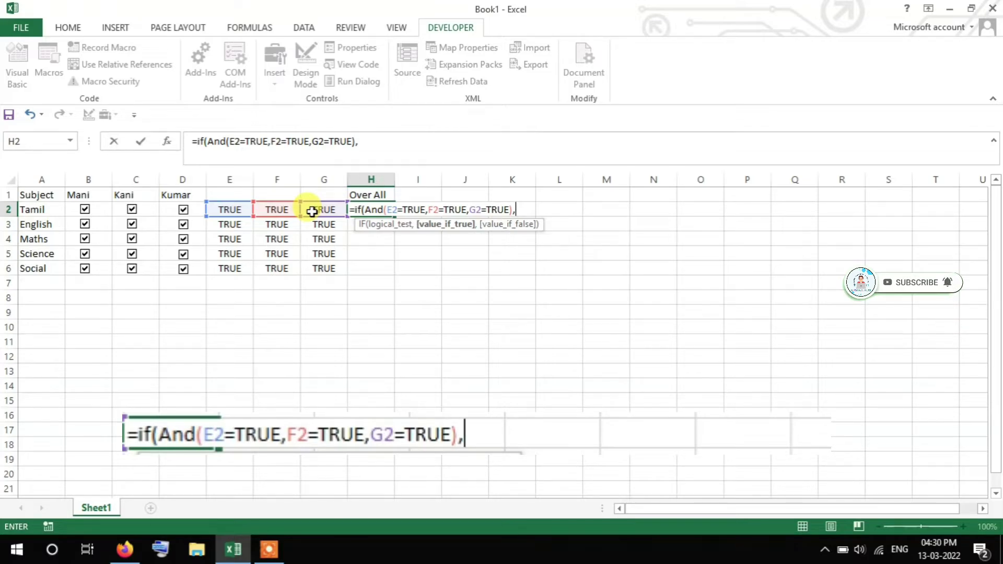
# Complete the H2 formula with "PASS" as the true result and "FAIL" as the false result
pyautogui.write('"PAS')
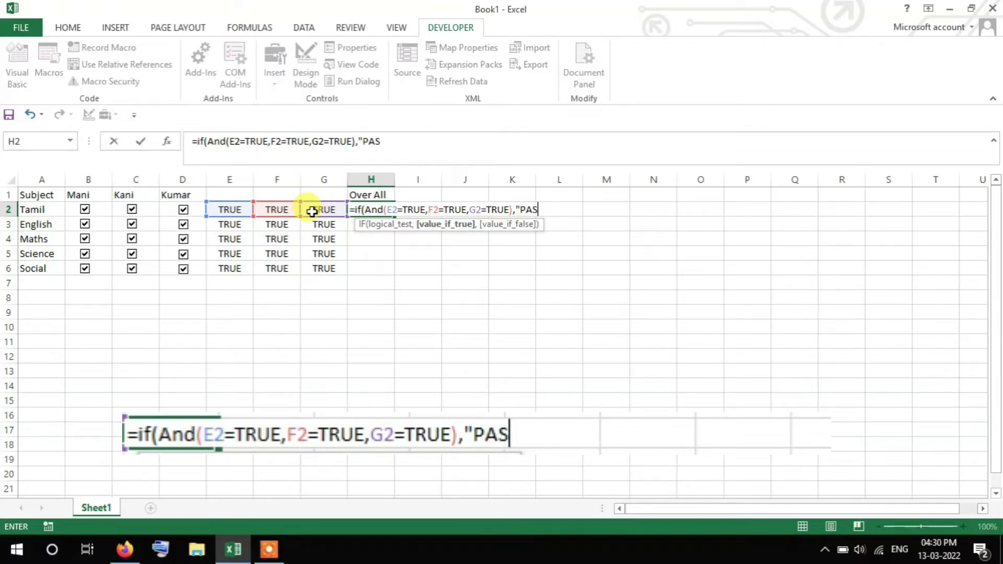
pyautogui.write('S","FAIL')
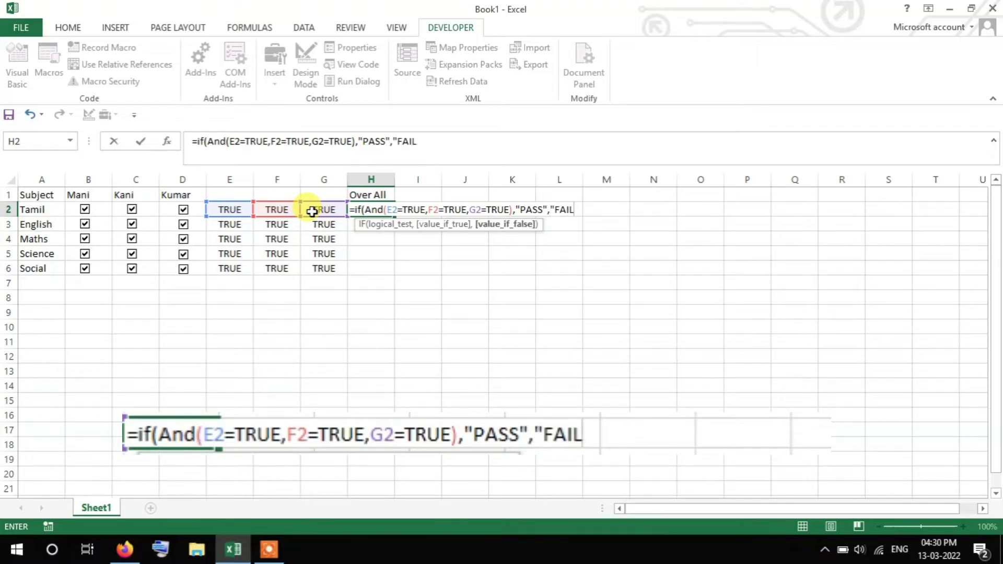
pyautogui.write('")')
pyautogui.press('Return')
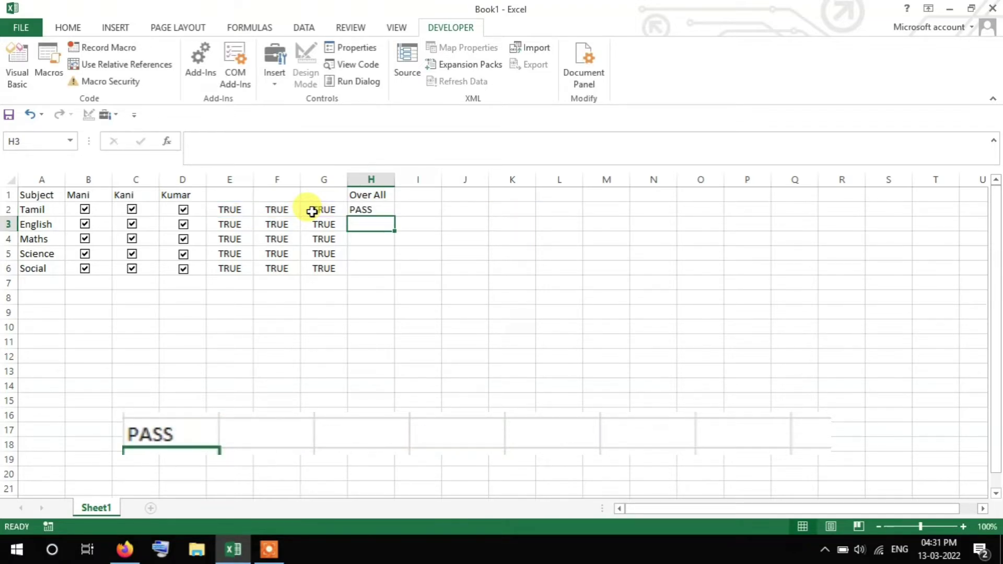
# Fill the Over All formula from H2 down to H6
pyautogui.click(385, 212)
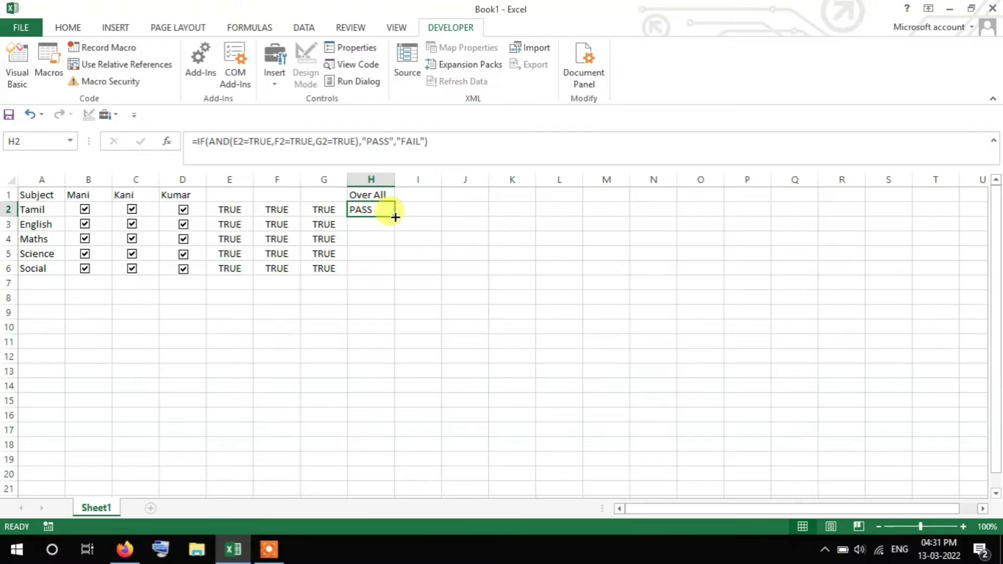
pyautogui.moveTo(390, 210); pyautogui.dragTo(387, 273)
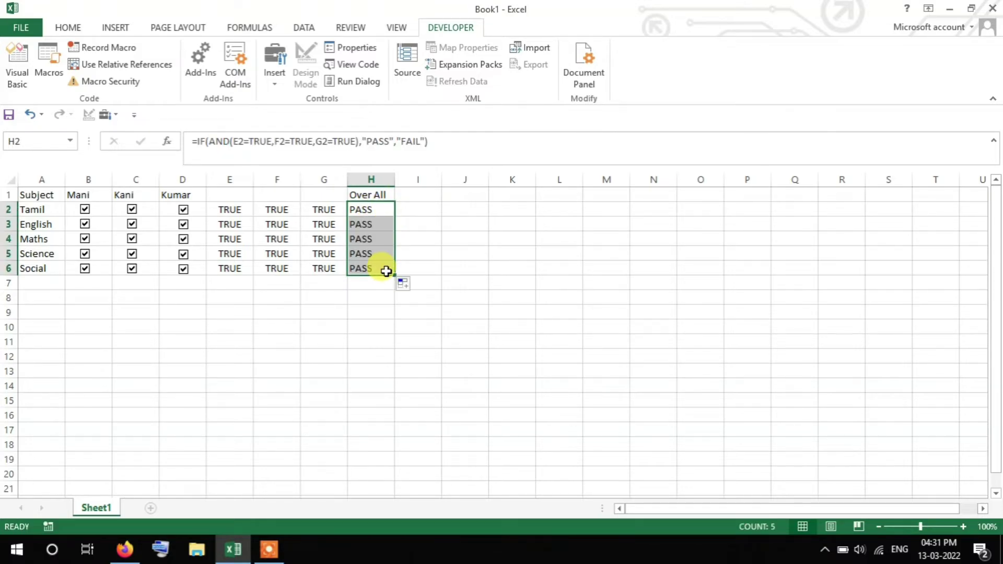
pyautogui.click(466, 282)
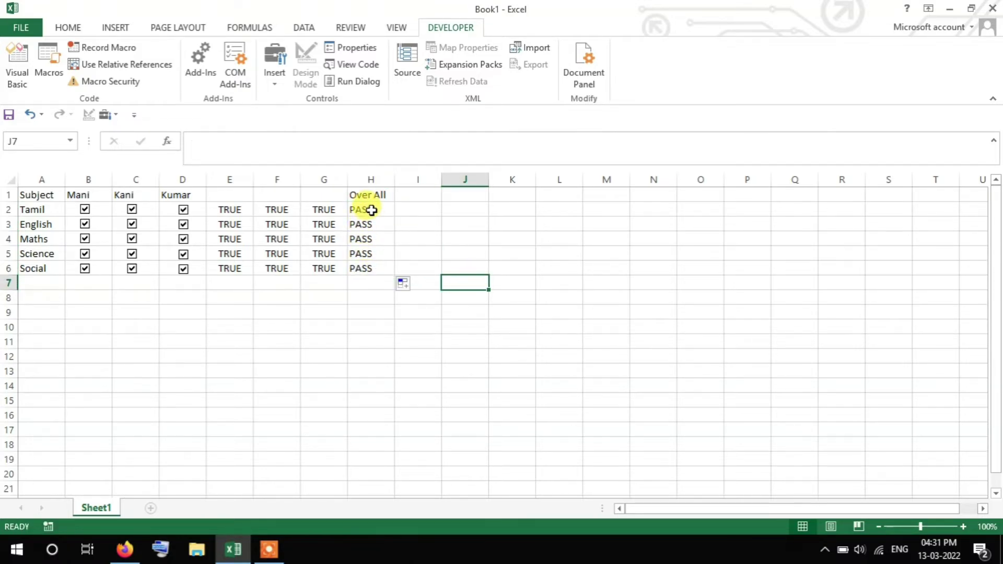
# Test the H4 formula by clearing the second student's Maths check box, checking the result, and ticking the box again
pyautogui.click(133, 239)
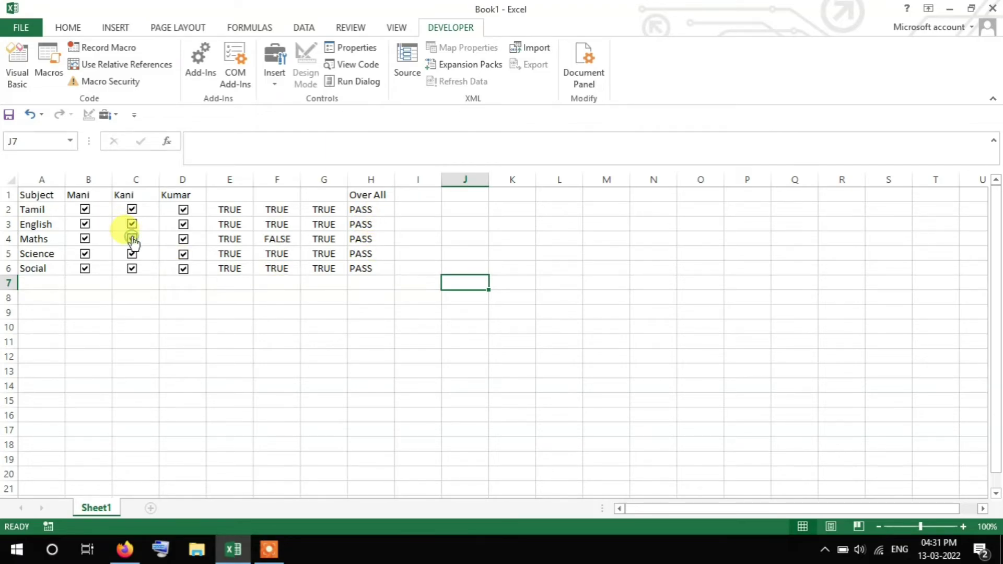
pyautogui.click(269, 237)
pyautogui.click(369, 238)
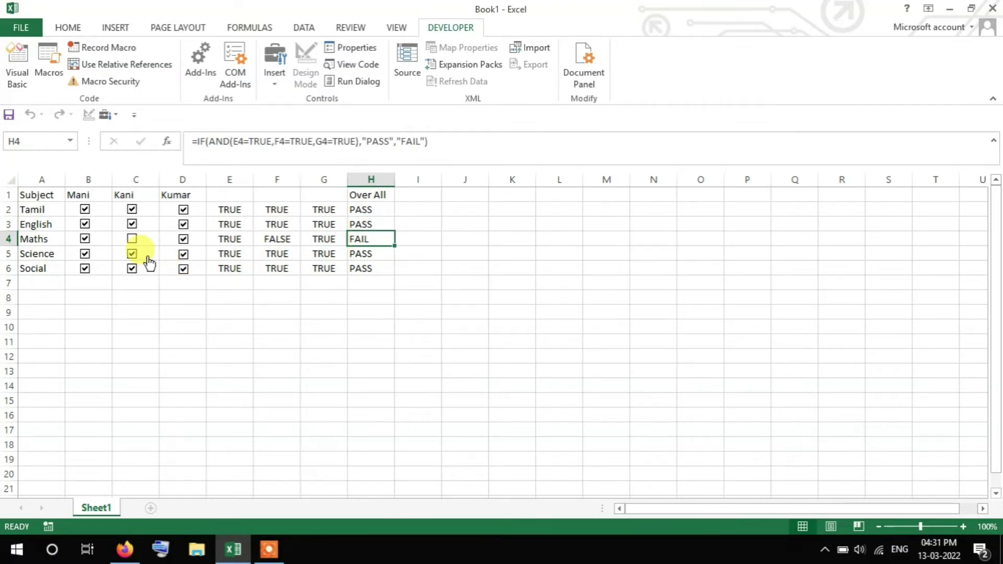
pyautogui.click(134, 240)
# Hide columns E to G containing the linked TRUE/FALSE values
pyautogui.moveTo(232, 179); pyautogui.dragTo(318, 191)
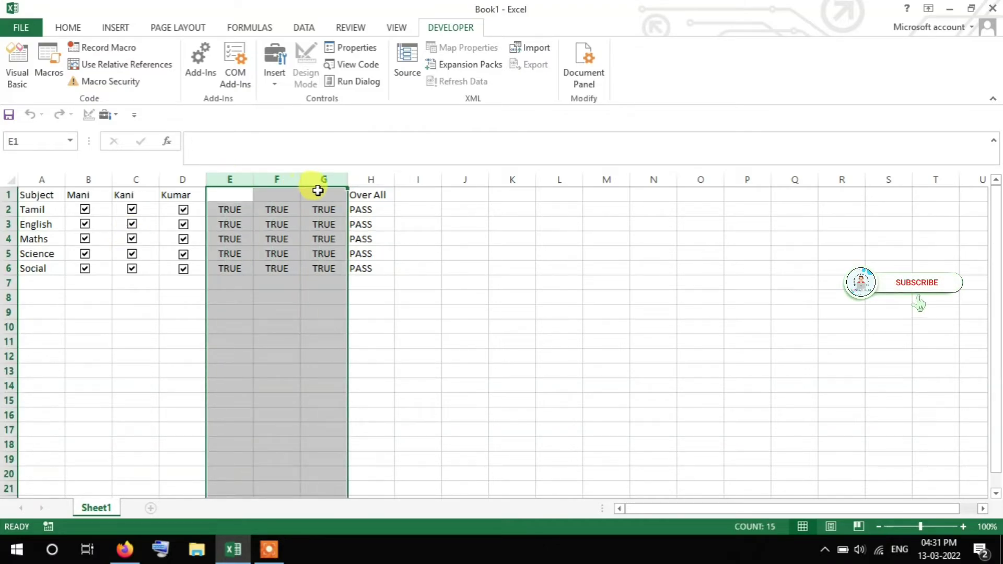
pyautogui.rightClick(292, 179)
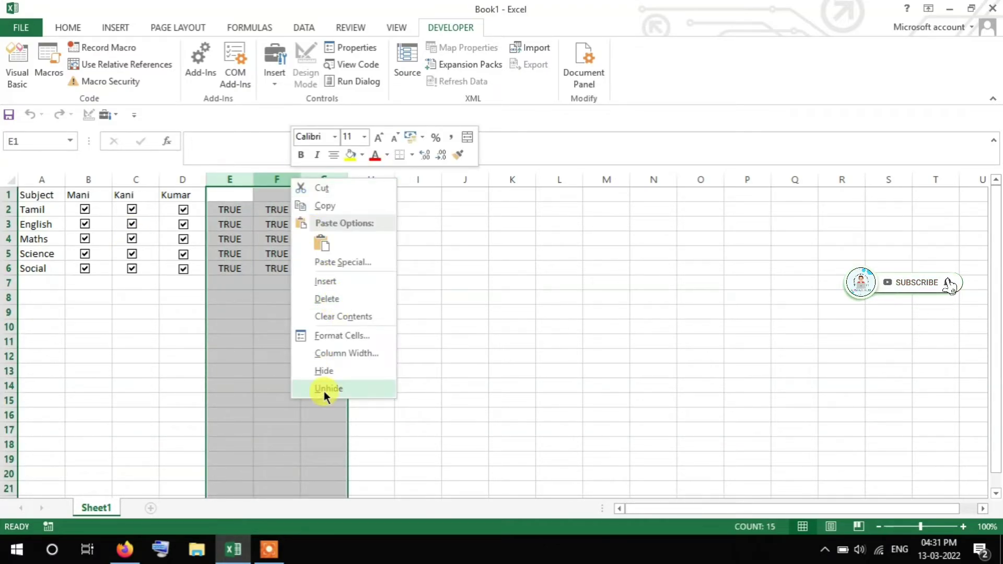
pyautogui.click(330, 371)
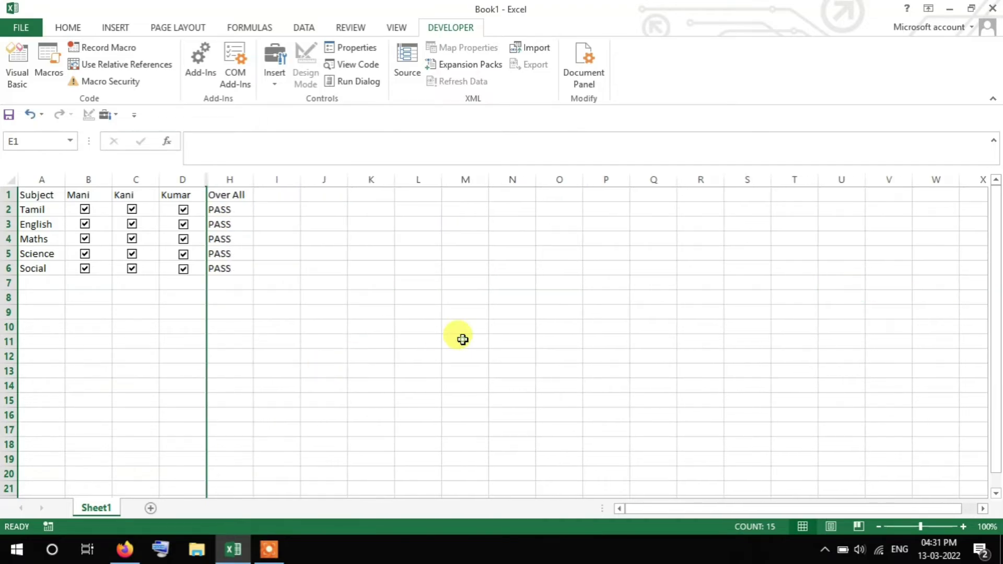
pyautogui.click(461, 340)
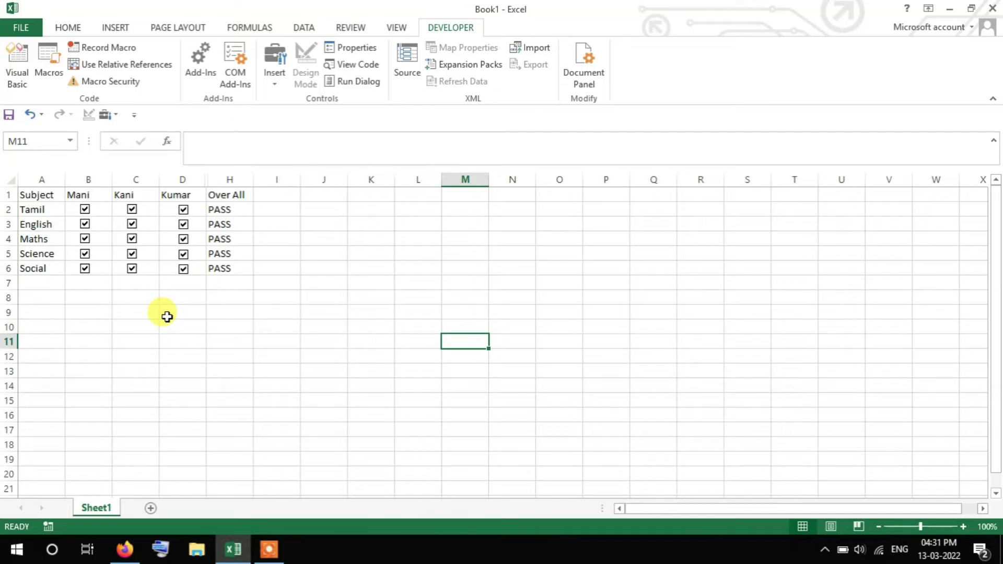
# Test the Over All column by clearing and re-ticking the first student's Maths and the third student's Tamil check boxes
pyautogui.click(85, 239)
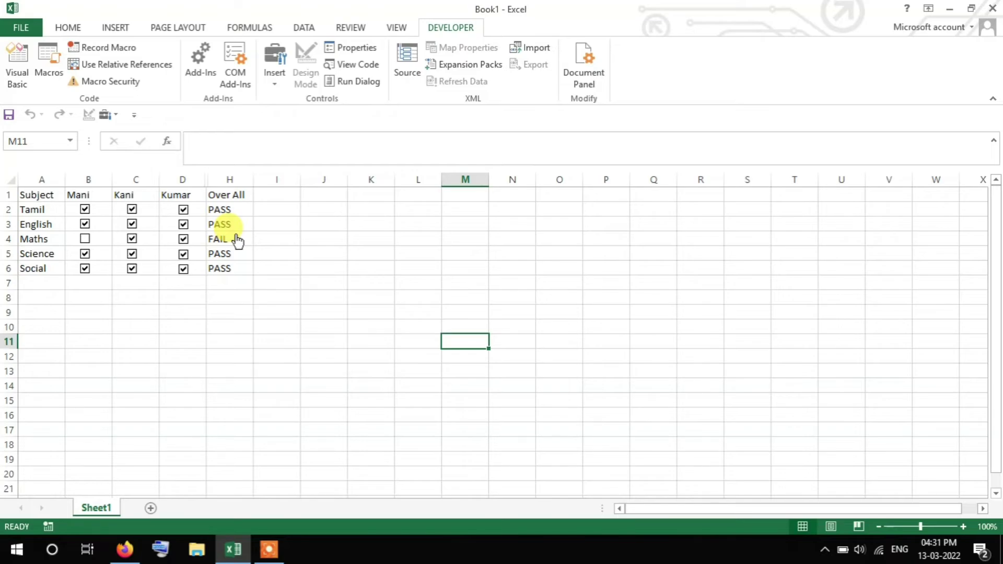
pyautogui.click(85, 240)
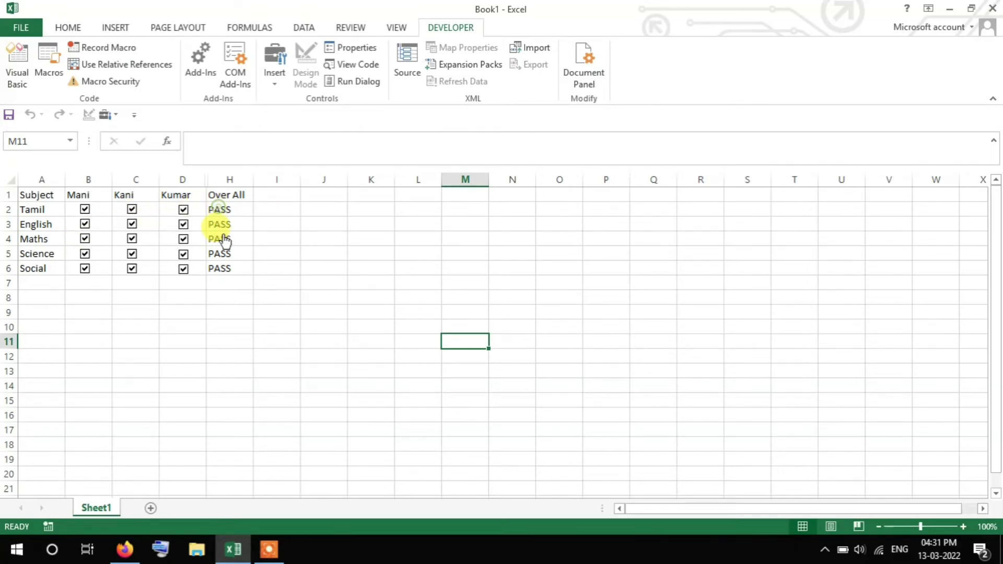
pyautogui.click(182, 209)
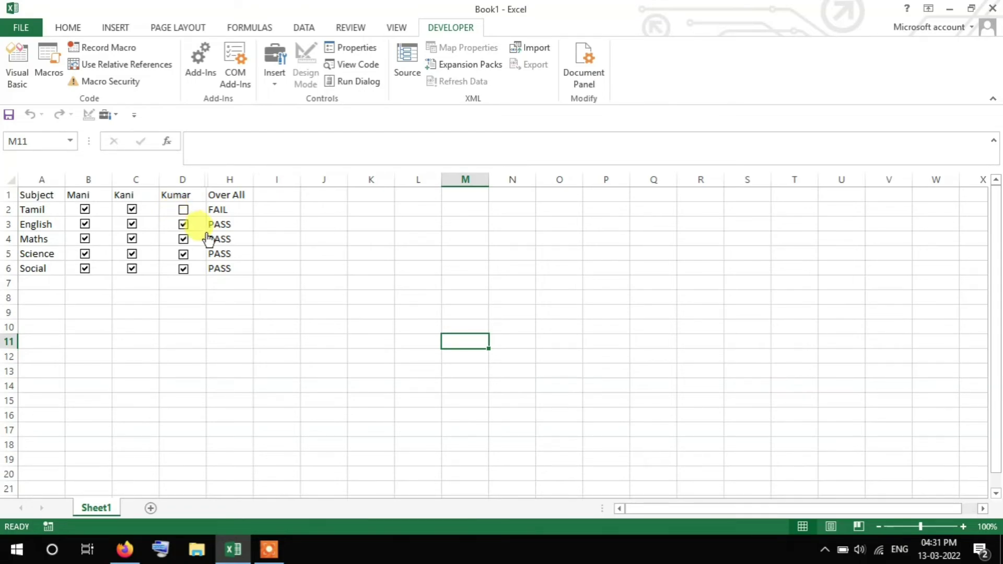
pyautogui.click(186, 211)
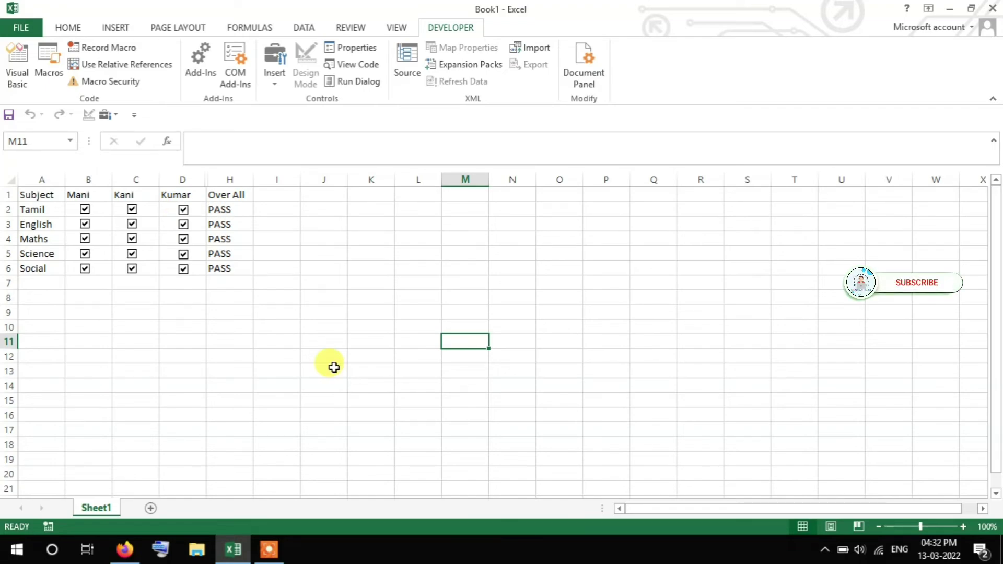